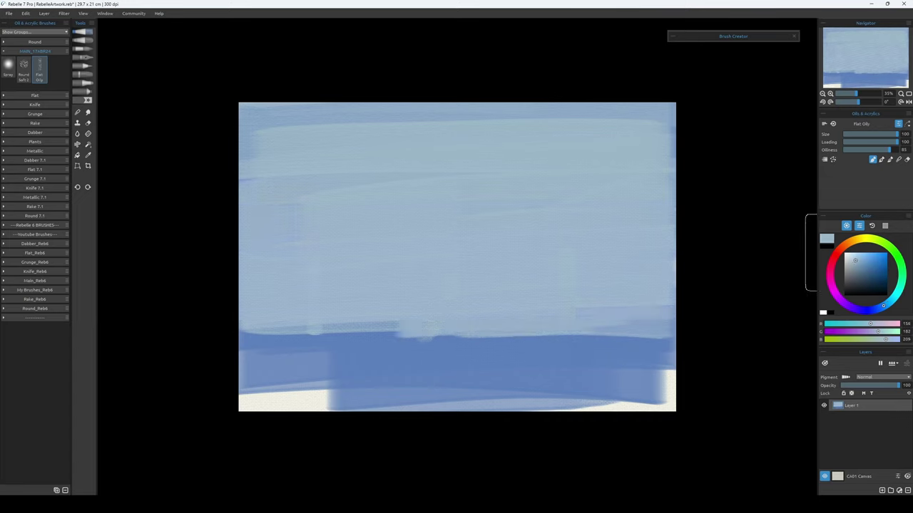
# Block in a grey-blue sky blending into a warm sand-coloured band above dark grey-blue ground with the Flat Oily brush.
pyautogui.moveTo(429, 239)
pyautogui.mouseDown()
pyautogui.moveTo(347, 245)
pyautogui.moveTo(285, 270)
pyautogui.mouseUp()
pyautogui.keyDown('alt'); pyautogui.click(477, 315); pyautogui.keyUp('alt')
pyautogui.moveTo(477, 315); pyautogui.dragTo(350, 255)
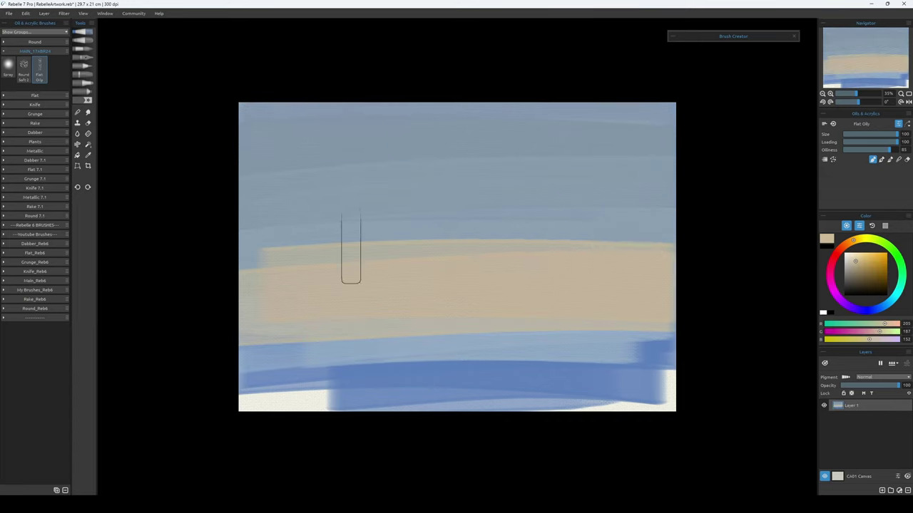
pyautogui.moveTo(438, 214)
pyautogui.mouseDown()
pyautogui.moveTo(347, 235)
pyautogui.moveTo(808, 314)
pyautogui.moveTo(597, 346)
pyautogui.mouseUp()
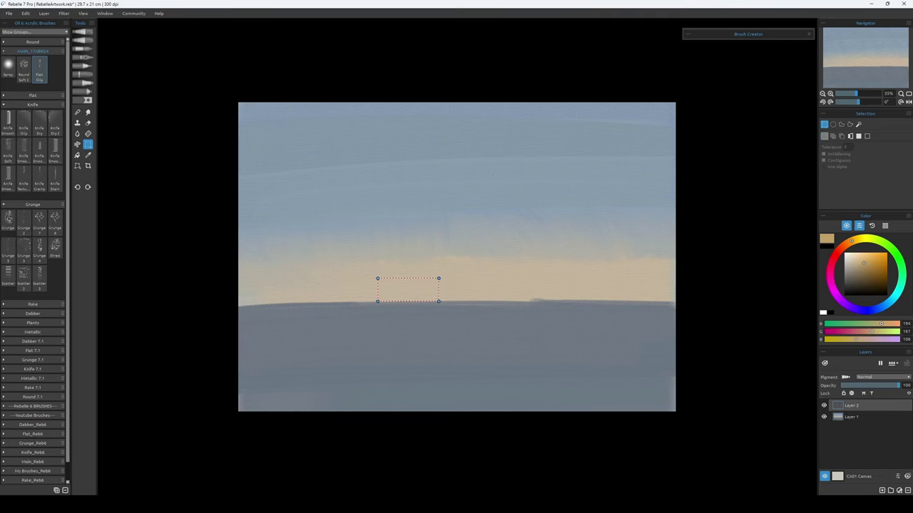
# Paint a small building on the horizon inside selections, with a light orange-brown front wall, darker side wall and dark brown roof.
pyautogui.press('b')
pyautogui.moveTo(357, 285); pyautogui.dragTo(780, 265)
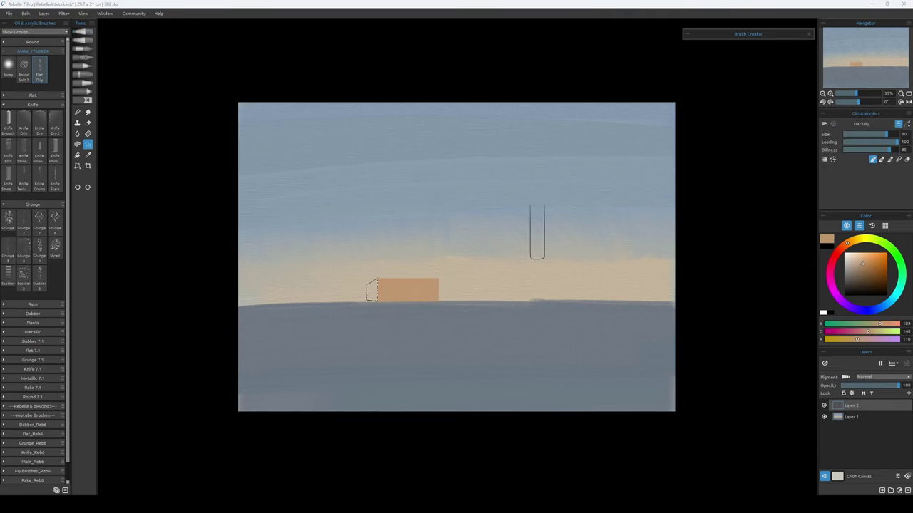
pyautogui.moveTo(369, 282); pyautogui.dragTo(370, 290)
pyautogui.press('s')
pyautogui.click(368, 283)
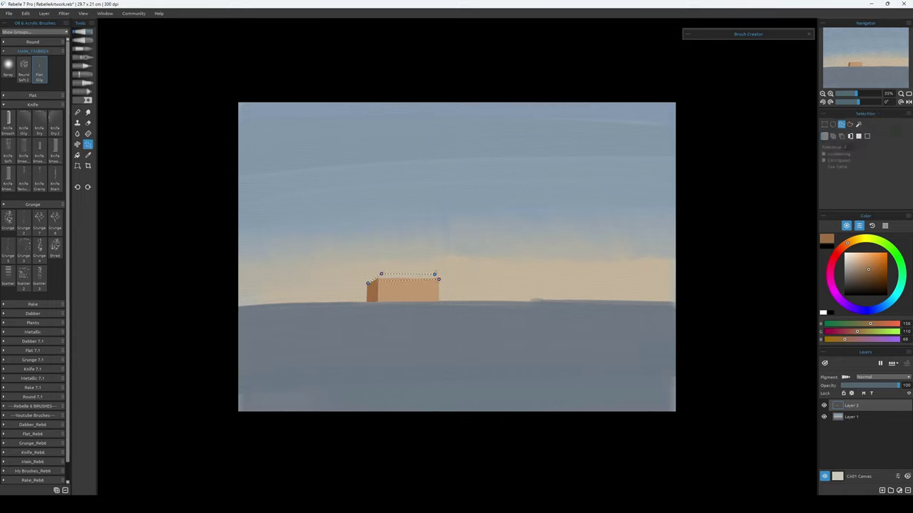
pyautogui.click(368, 283)
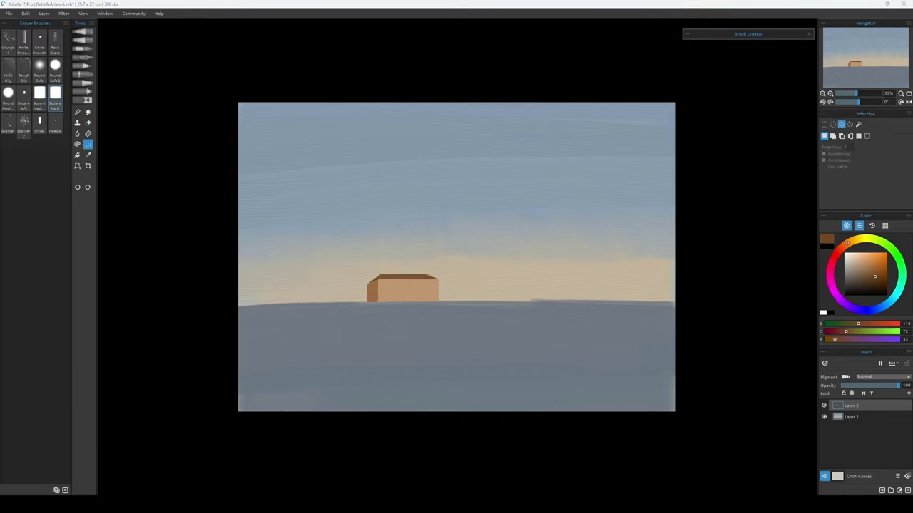
# Duplicate the building layer and move the copy along the horizon to stand just left of the original.
pyautogui.hotkey('ctrl', 'j')
pyautogui.hotkey('ctrl', 't')
pyautogui.moveTo(403, 289); pyautogui.dragTo(319, 289)
pyautogui.press('Return')
# Straighten the horizon on Layer 1 by painting its edge with grey-blue sampled from the ground.
pyautogui.press('b')
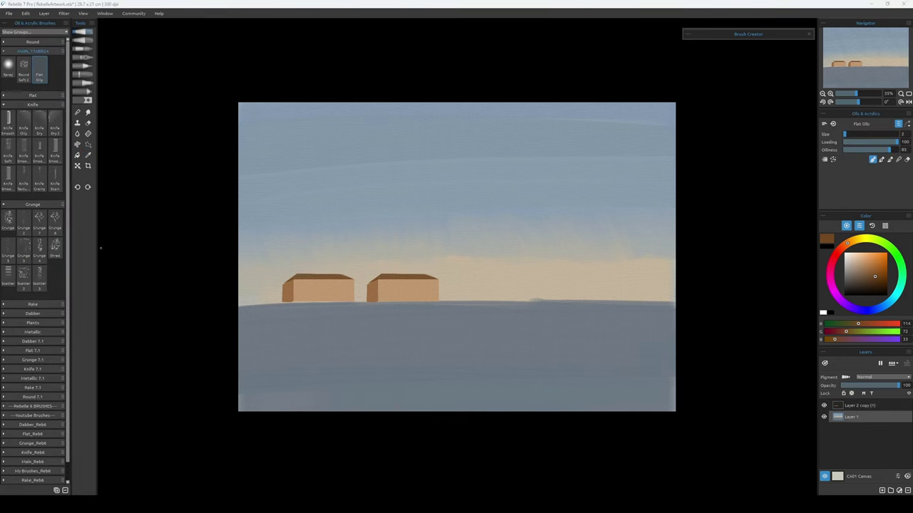
pyautogui.keyDown('alt'); pyautogui.click(247, 303); pyautogui.keyUp('alt')
pyautogui.moveTo(216, 305); pyautogui.dragTo(741, 307)
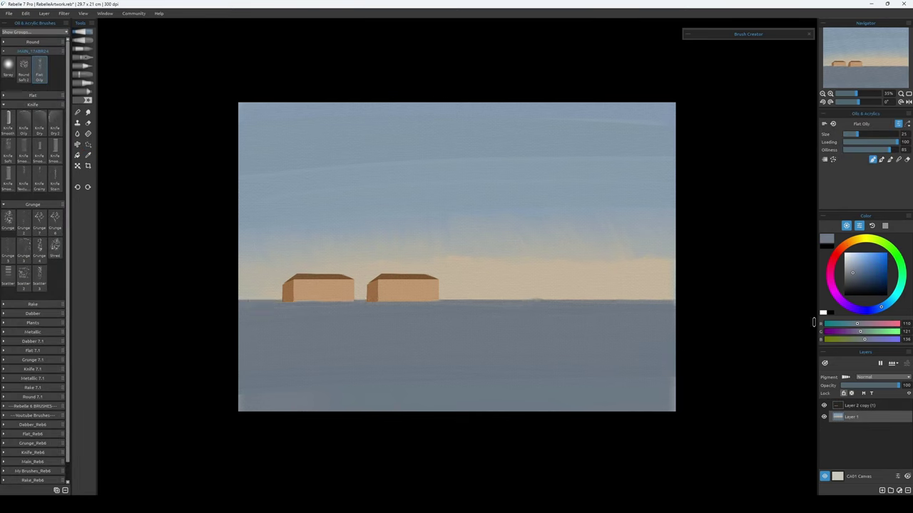
# Shade both buildings with the Spray brush, using reddish brown on the walls and pale yellow for the highlights.
pyautogui.click(859, 405)
pyautogui.click(8, 66)
pyautogui.moveTo(251, 302)
pyautogui.mouseDown()
pyautogui.moveTo(306, 309)
pyautogui.moveTo(435, 294)
pyautogui.mouseUp()
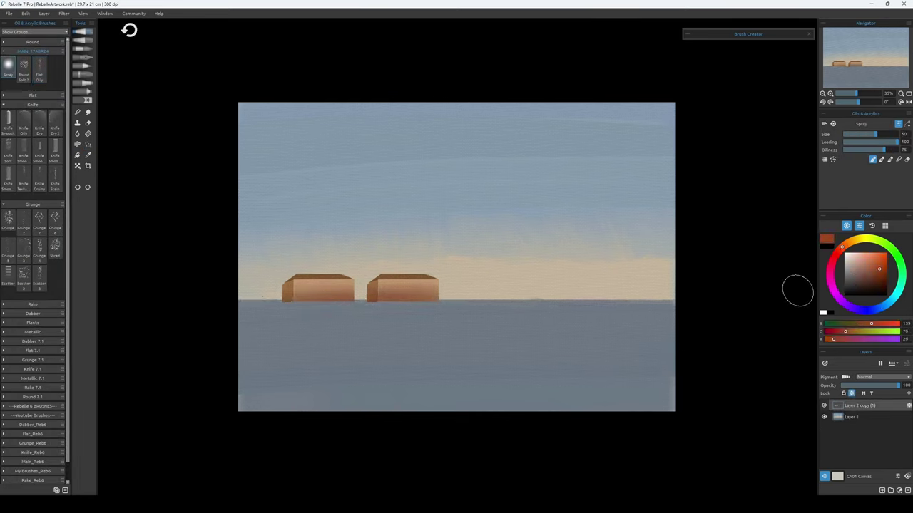
pyautogui.click(876, 263)
pyautogui.click(861, 259)
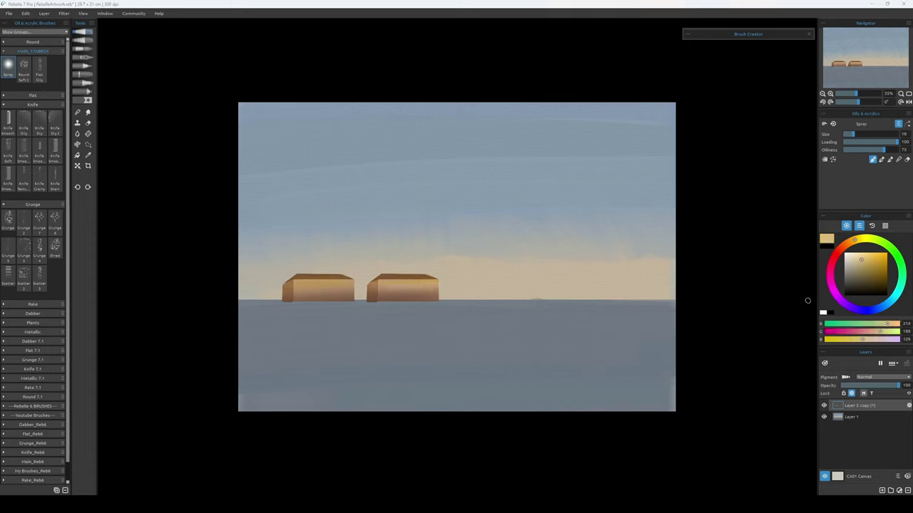
# Paint a row of dark brown bushes with reddish highlights along the right half of the horizon on a new layer with Round Soft 2.
pyautogui.hotkey('ctrl', 'shift', 'n')
pyautogui.click(24, 65)
pyautogui.click(864, 283)
pyautogui.click(522, 295)
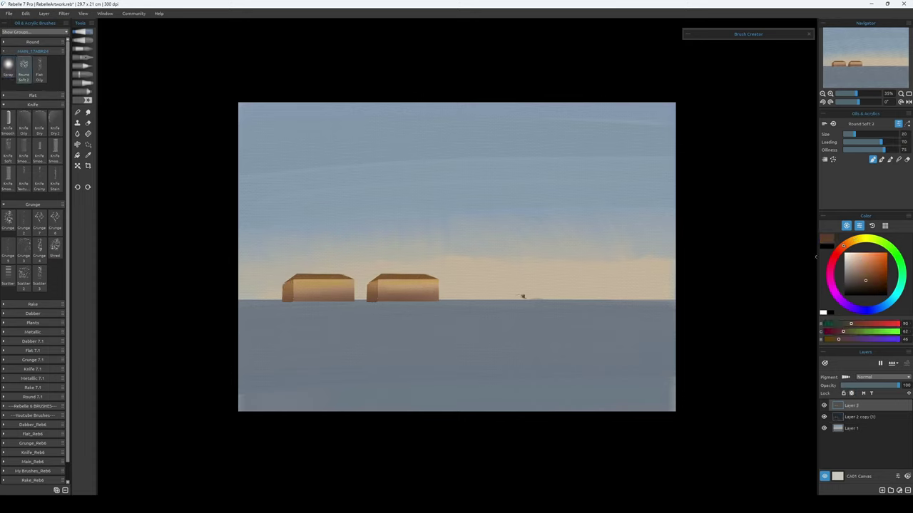
pyautogui.moveTo(504, 295); pyautogui.dragTo(673, 298)
pyautogui.keyDown('alt'); pyautogui.click(506, 301); pyautogui.keyUp('alt')
pyautogui.keyDown('alt'); pyautogui.click(524, 290); pyautogui.keyUp('alt')
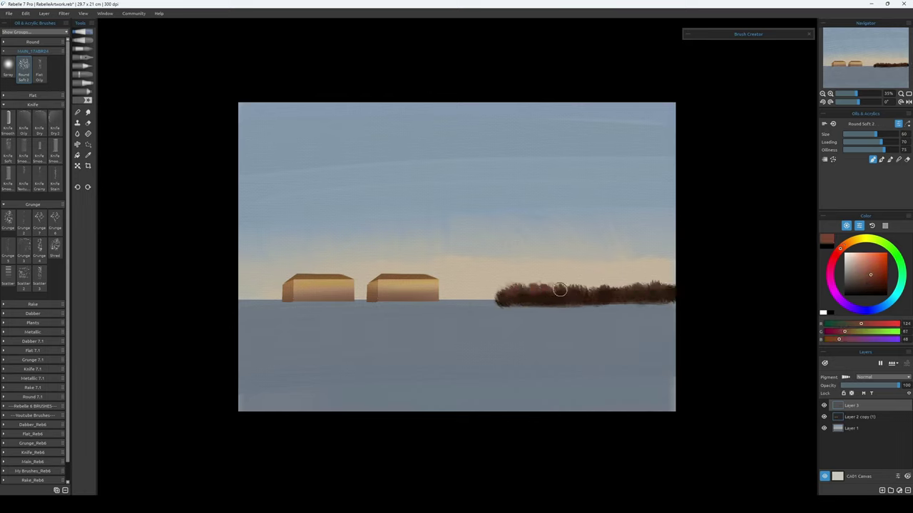
# Spray a soft dark brown shade above the horizon line within a wide rectangular selection, and clear the selection.
pyautogui.keyDown('alt'); pyautogui.click(666, 289); pyautogui.keyUp('alt')
pyautogui.moveTo(685, 303)
pyautogui.mouseDown()
pyautogui.moveTo(815, 179)
pyautogui.moveTo(193, 197)
pyautogui.mouseUp()
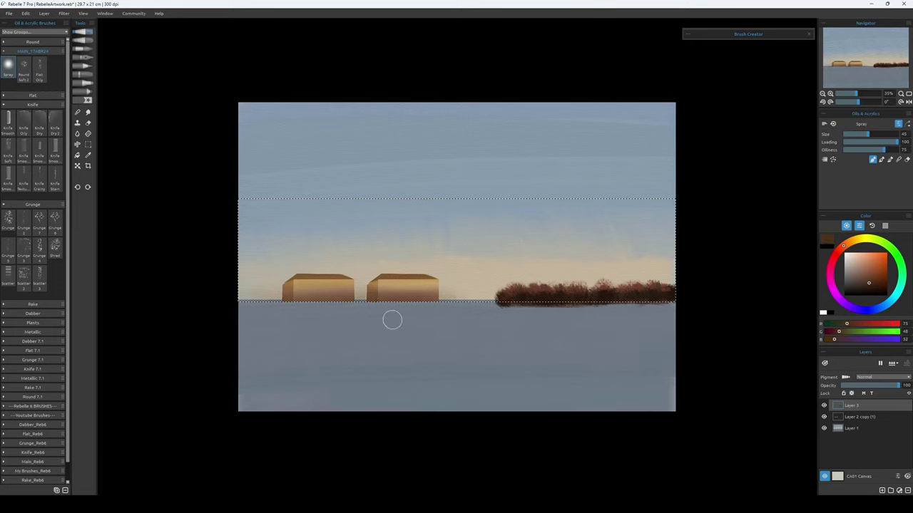
pyautogui.hotkey('ctrl', 'd')
# Set up the shape and grain of the copied Flat Oily brush in the Brush Creator.
pyautogui.click(24, 71)
pyautogui.keyDown('alt'); pyautogui.click(370, 304); pyautogui.keyUp('alt')
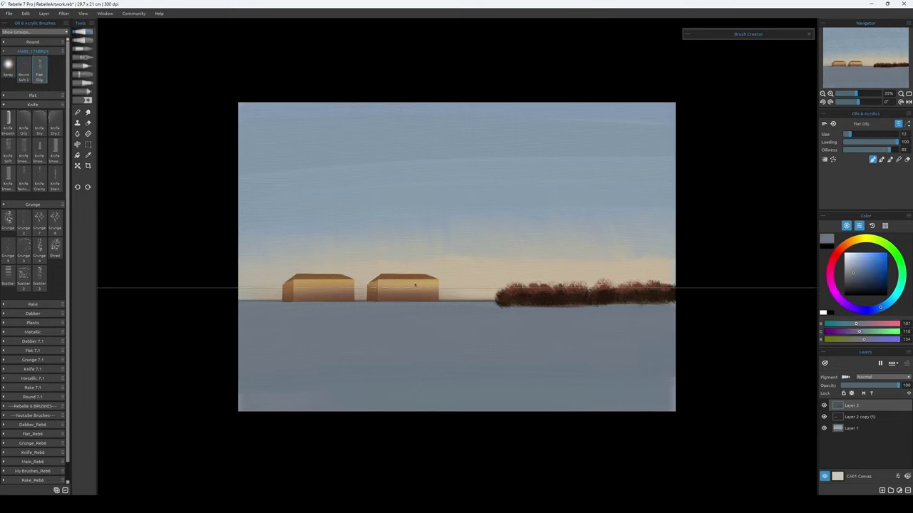
pyautogui.doubleClick(54, 71)
pyautogui.click(764, 86)
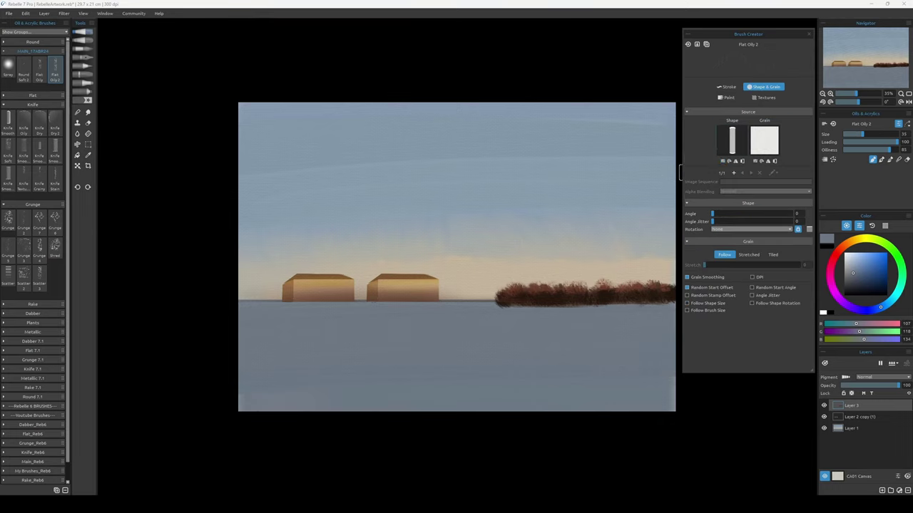
pyautogui.click(809, 33)
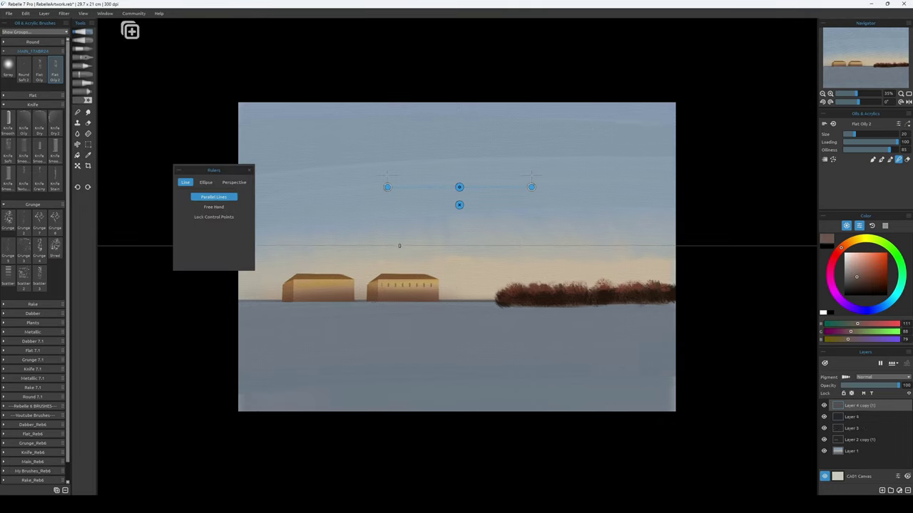
# Duplicate the painted windows to fill the rows on both buildings and lighten the copied layer's colour.
pyautogui.hotkey('ctrl', 'j')
pyautogui.hotkey('ctrl', 't')
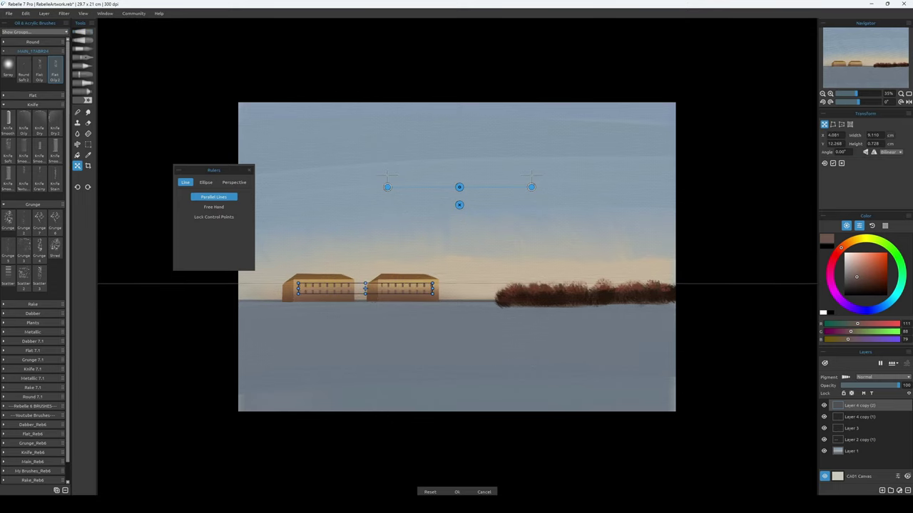
pyautogui.press('Return')
pyautogui.hotkey('ctrl', 'u')
pyautogui.press('Return')
# Erase fine dividing lines through the windows with a small Square Hard eraser, guided by horizontal and vertical parallel-line rulers.
pyautogui.press('e')
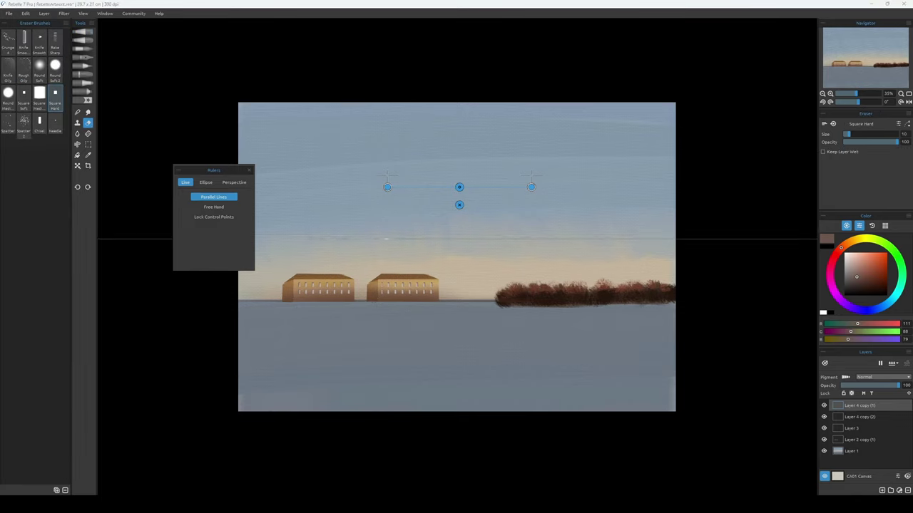
pyautogui.press('[')
pyautogui.press('[')
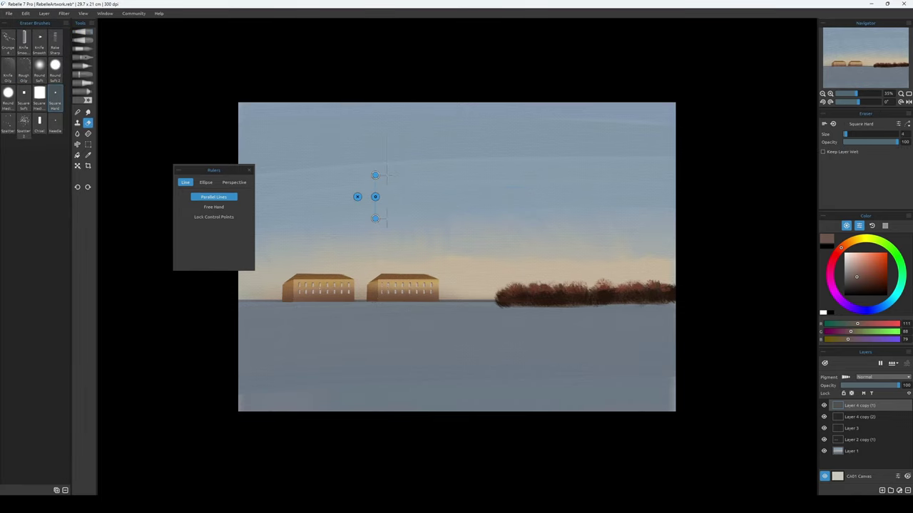
pyautogui.moveTo(375, 174); pyautogui.dragTo(387, 219)
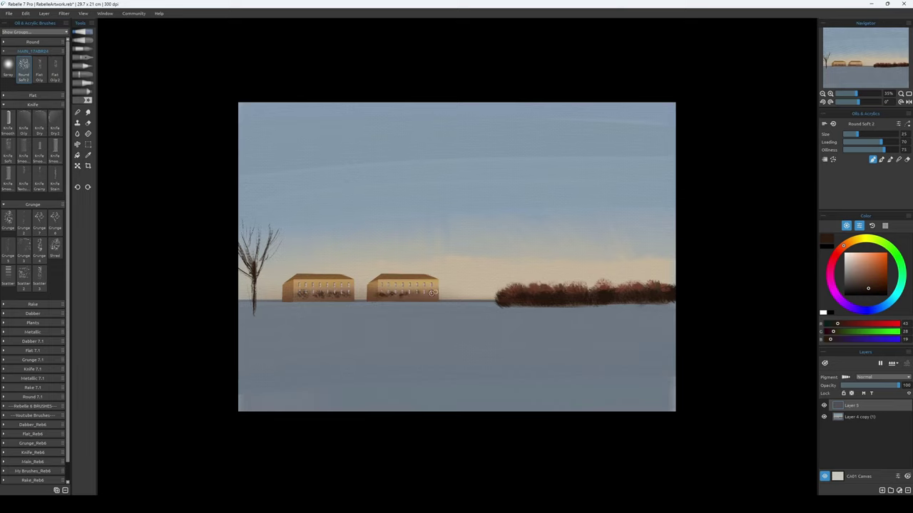
# Paint a muted grey-brown shadow on the snow in front of the right-hand building with Round Soft 2 at size 45.
pyautogui.press(']')
pyautogui.keyDown('alt'); pyautogui.click(399, 314); pyautogui.keyUp('alt')
pyautogui.press(']')
pyautogui.press(']')
pyautogui.press(']')
pyautogui.press(']')
pyautogui.moveTo(399, 314); pyautogui.dragTo(441, 316)
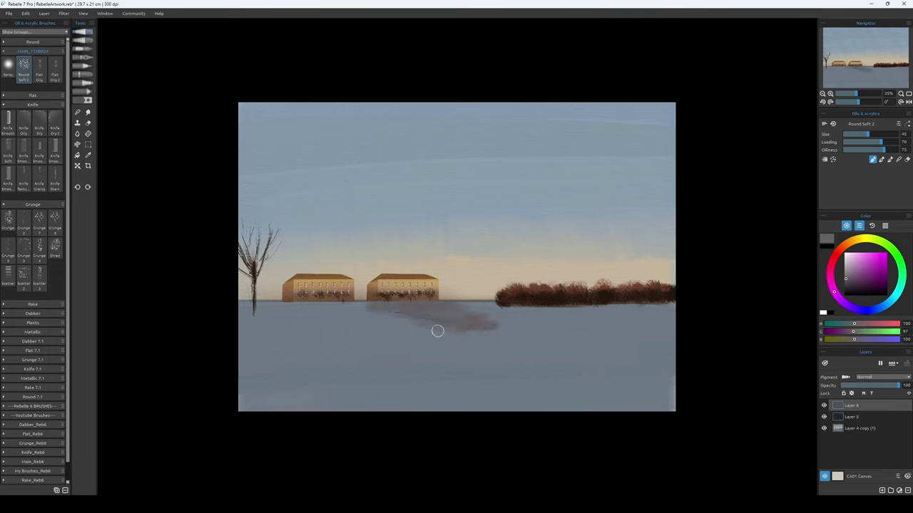
pyautogui.keyDown('alt'); pyautogui.click(442, 309); pyautogui.keyUp('alt')
pyautogui.press(']')
pyautogui.press(']')
pyautogui.press(']')
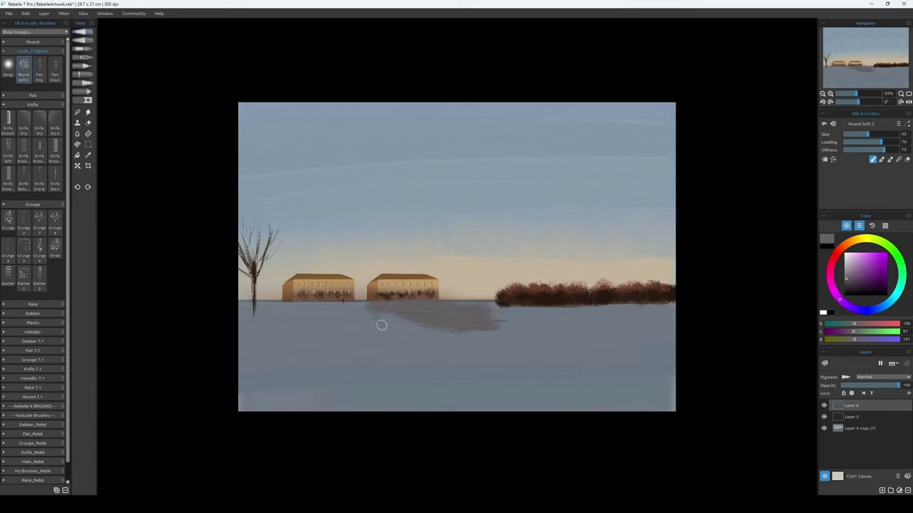
# Paint a broad dark grey-violet band across the full width of the snowy foreground.
pyautogui.moveTo(243, 357); pyautogui.dragTo(424, 356)
pyautogui.hotkey('ctrl', 'z')
pyautogui.moveTo(672, 360); pyautogui.dragTo(591, 359)
pyautogui.keyDown('alt'); pyautogui.click(544, 324); pyautogui.keyUp('alt')
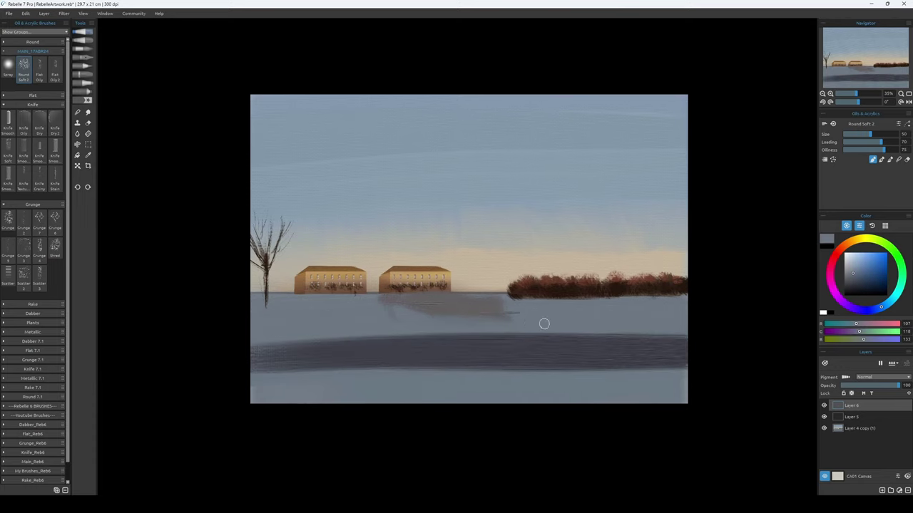
# Try a pale lilac Rake Oily stroke across the sky on a new layer.
pyautogui.hotkey('ctrl', 'shift', 'n')
pyautogui.hotkey('ctrl', 'shift', 'n')
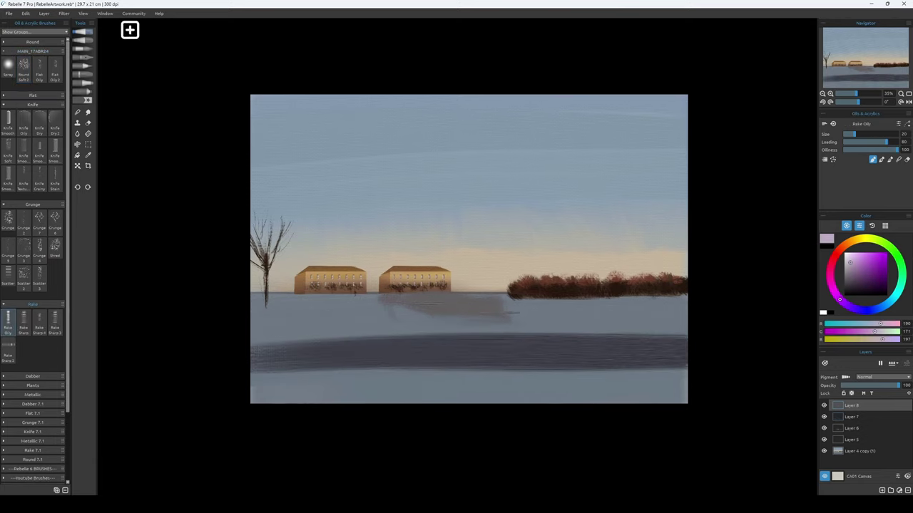
pyautogui.moveTo(470, 154); pyautogui.dragTo(570, 225)
pyautogui.hotkey('ctrl', 'z')
# Paint short black vertical dabs in the sky on a new layer with Flat Oily and enclose them in a rectangular selection.
pyautogui.hotkey('ctrl', 'shift', 'n')
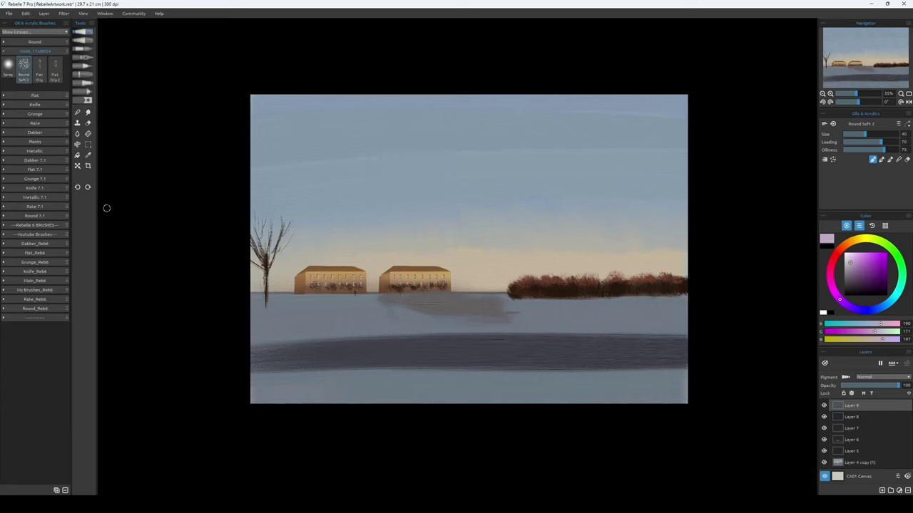
pyautogui.click(40, 71)
pyautogui.press('x')
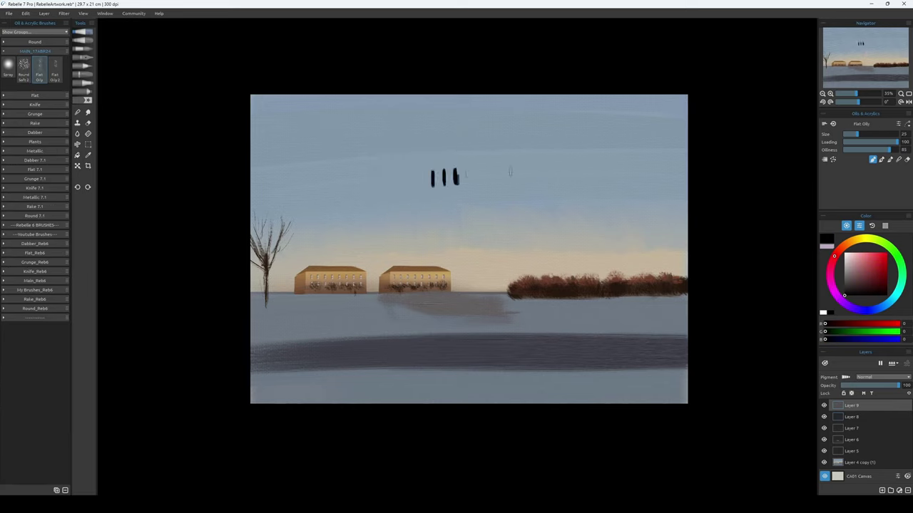
pyautogui.moveTo(551, 166); pyautogui.dragTo(552, 177)
pyautogui.press('m')
pyautogui.moveTo(396, 146); pyautogui.dragTo(568, 201)
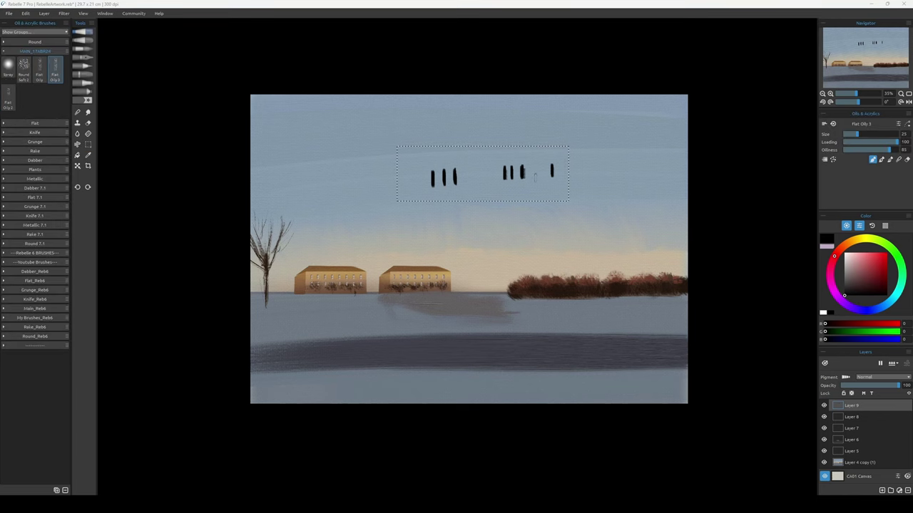
# Set the dab-shaped Flat Oily copy to opacity 100 and spacing 5 with Smudge on, testing it with curved strokes.
pyautogui.click(898, 123)
pyautogui.hotkey('ctrl', 'd')
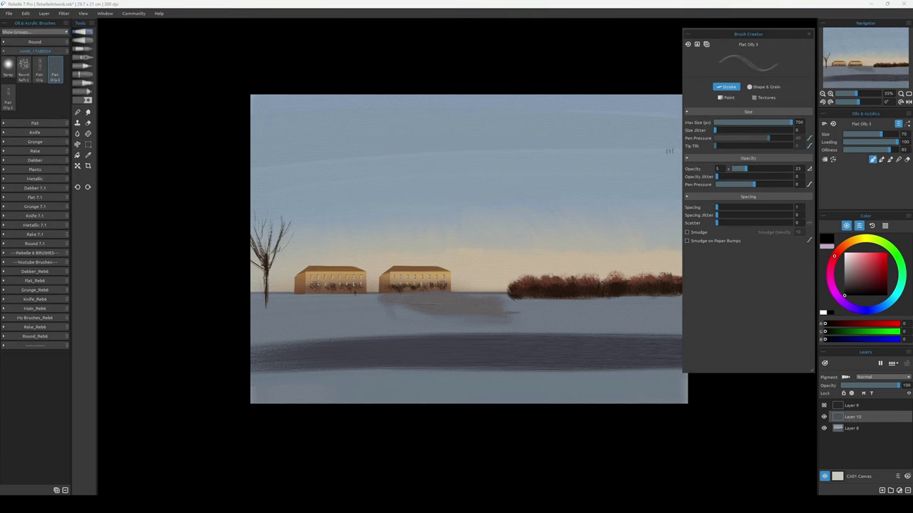
pyautogui.moveTo(591, 148); pyautogui.dragTo(454, 278)
pyautogui.hotkey('ctrl', 'z')
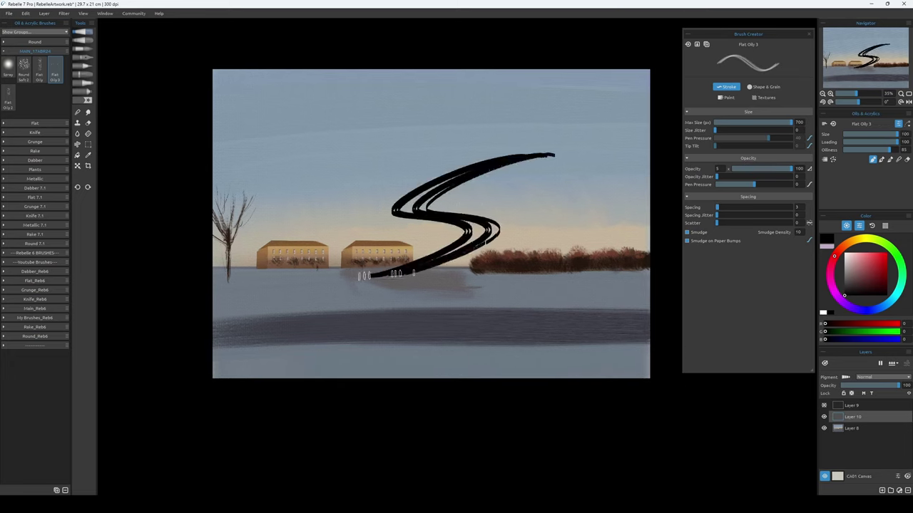
pyautogui.hotkey('ctrl', 'z')
# Choose a grain for the dab-shaped brush in its Shape & Grain settings and test it with a horizontal stroke.
pyautogui.click(764, 86)
pyautogui.click(764, 140)
pyautogui.moveTo(377, 190); pyautogui.dragTo(588, 190)
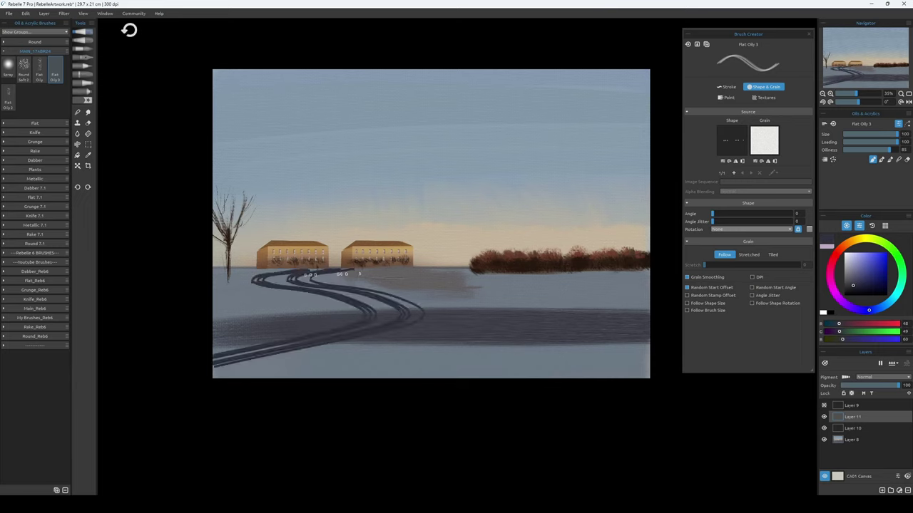
# Transform the winding tyre tracks in perspective, narrowing the far end and widening the foreground end, and shift them towards the tree.
pyautogui.hotkey('ctrl', 't')
pyautogui.moveTo(475, 266); pyautogui.dragTo(421, 268)
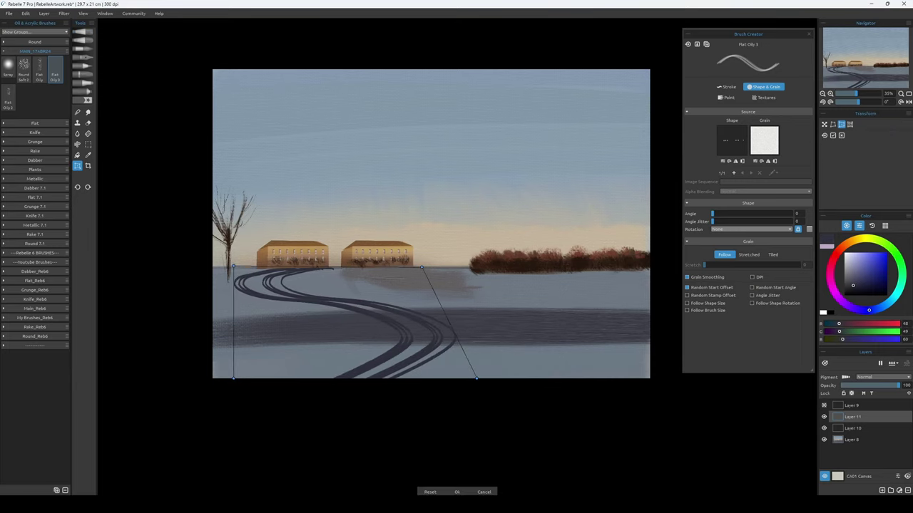
pyautogui.moveTo(233, 267); pyautogui.dragTo(261, 265)
pyautogui.moveTo(476, 378); pyautogui.dragTo(642, 378)
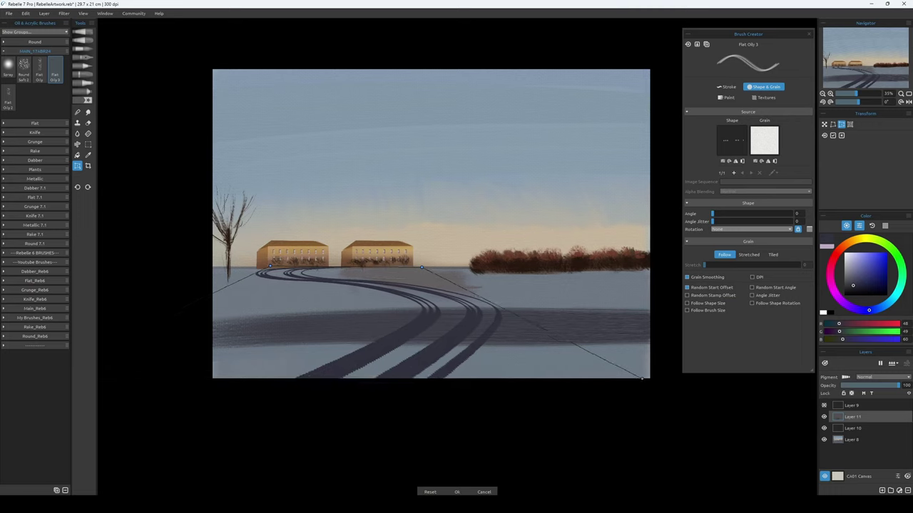
pyautogui.press('Escape')
pyautogui.hotkey('ctrl', 't')
pyautogui.press('Escape')
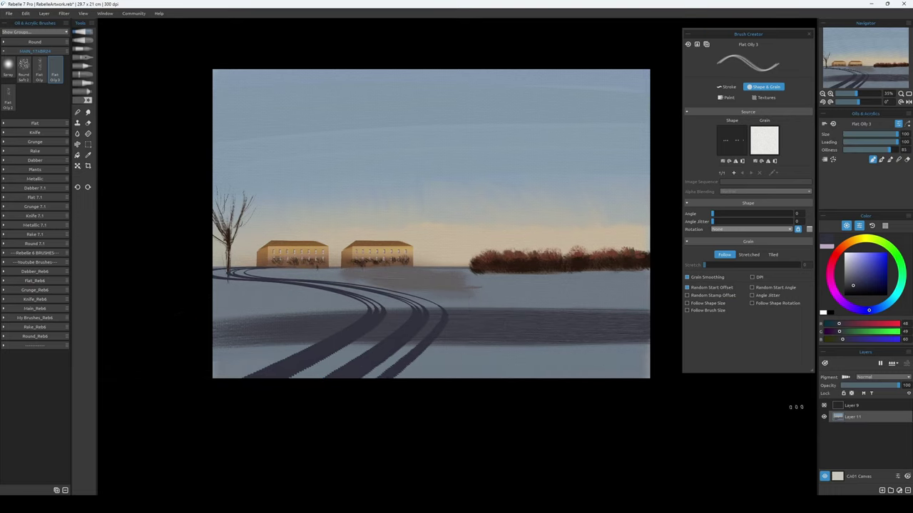
# Duplicate the tyre-track layer and lighten the offset copy with Levels.
pyautogui.hotkey('ctrl', 'j')
pyautogui.hotkey('ctrl', 't')
pyautogui.hotkey('ctrl', 'l')
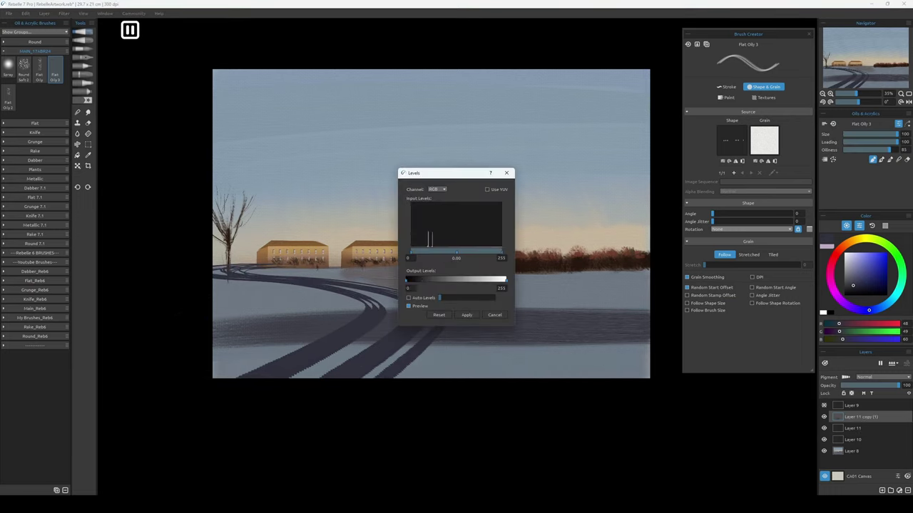
pyautogui.press('Return')
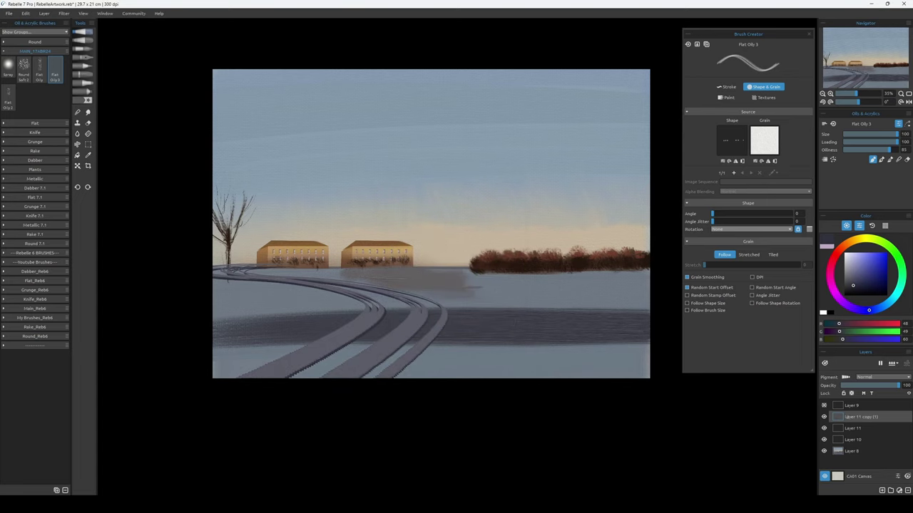
# Deselect the tyre tracks and merge the lightened offset copy with the original track layer.
pyautogui.press('e')
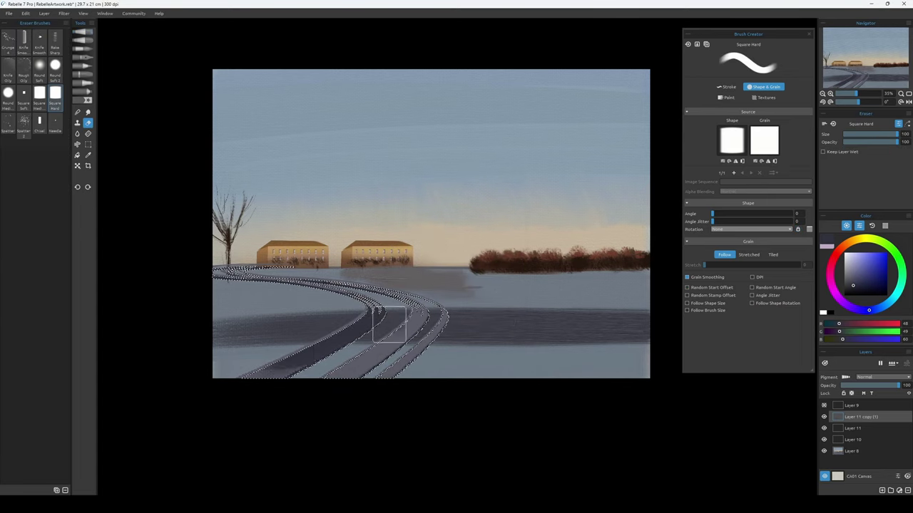
pyautogui.hotkey('ctrl', 'd')
pyautogui.hotkey('ctrl', 'e')
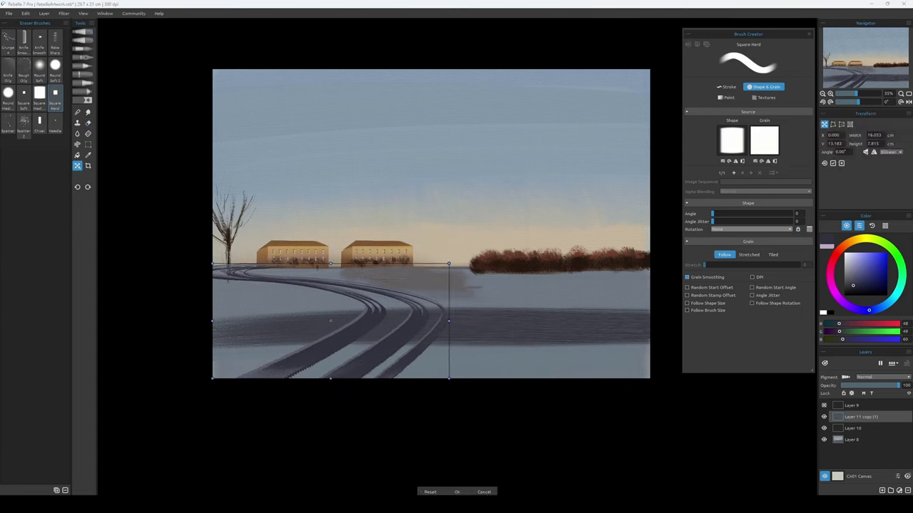
# Touch up the tyre tracks with a sampled dark tone using the dab-shaped Flat Oily 3, and merge all layers into one.
pyautogui.press('b')
pyautogui.keyDown('alt'); pyautogui.click(317, 356); pyautogui.keyUp('alt')
pyautogui.press('[')
pyautogui.press('[')
pyautogui.press('[')
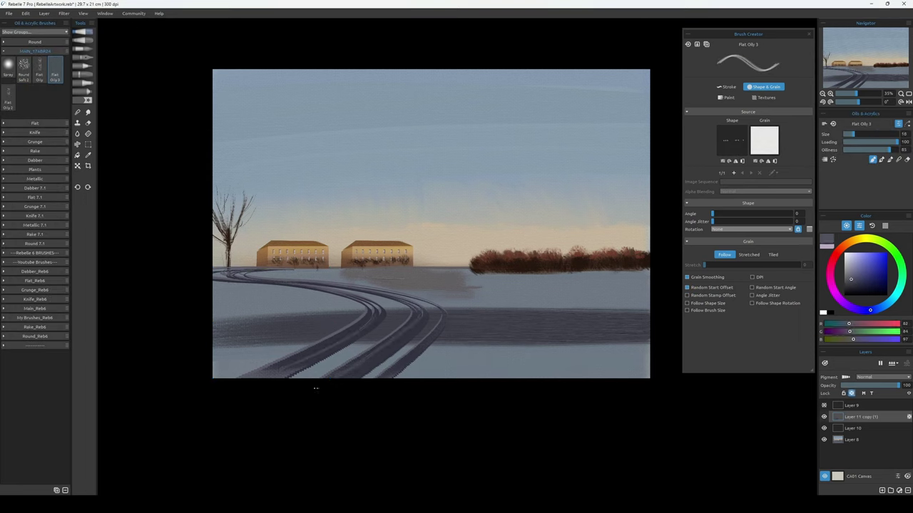
pyautogui.hotkey('ctrl', 'e')
pyautogui.hotkey('ctrl', 'e')
pyautogui.hotkey('ctrl', 'e')
# Retouch the bare tree with small Flat Oily and add fine reddish-brown twigs above the bushes with Round Soft 2 in sampled colours.
pyautogui.click(39, 71)
pyautogui.keyDown('alt'); pyautogui.click(228, 235); pyautogui.keyUp('alt')
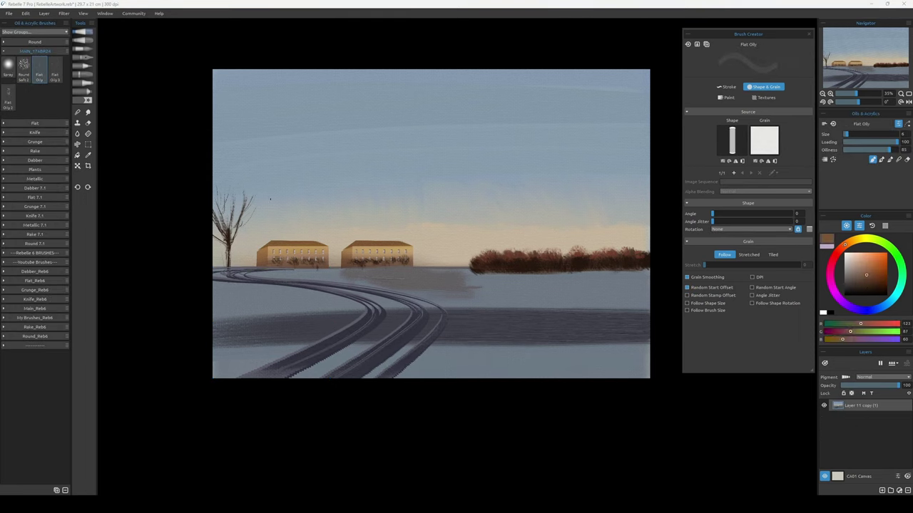
pyautogui.click(24, 69)
pyautogui.keyDown('alt'); pyautogui.click(548, 251); pyautogui.keyUp('alt')
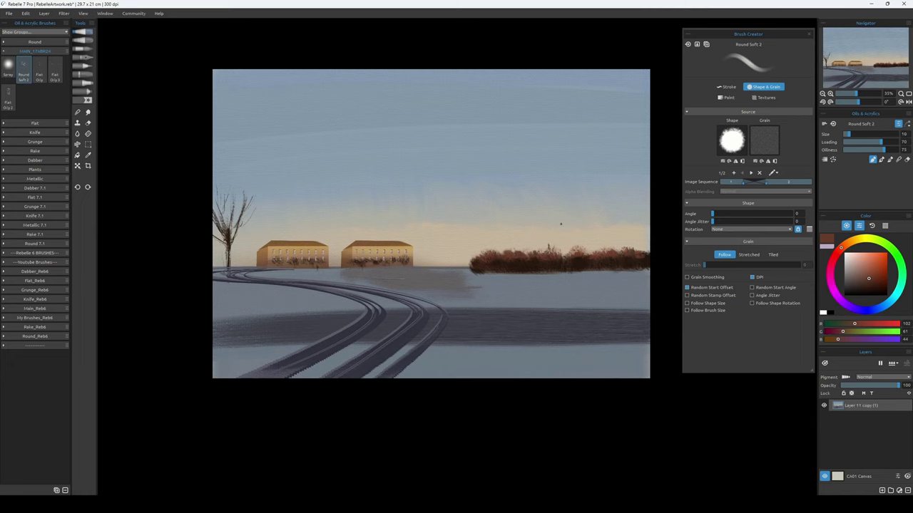
# Paint soft shadow strokes on the ground beside the second building and below the bushes with Round Soft 2 in sampled grey tones.
pyautogui.keyDown('alt'); pyautogui.click(335, 271); pyautogui.keyUp('alt')
pyautogui.moveTo(335, 275)
pyautogui.mouseDown()
pyautogui.moveTo(463, 278)
pyautogui.moveTo(489, 292)
pyautogui.mouseUp()
pyautogui.press(']')
pyautogui.press(']')
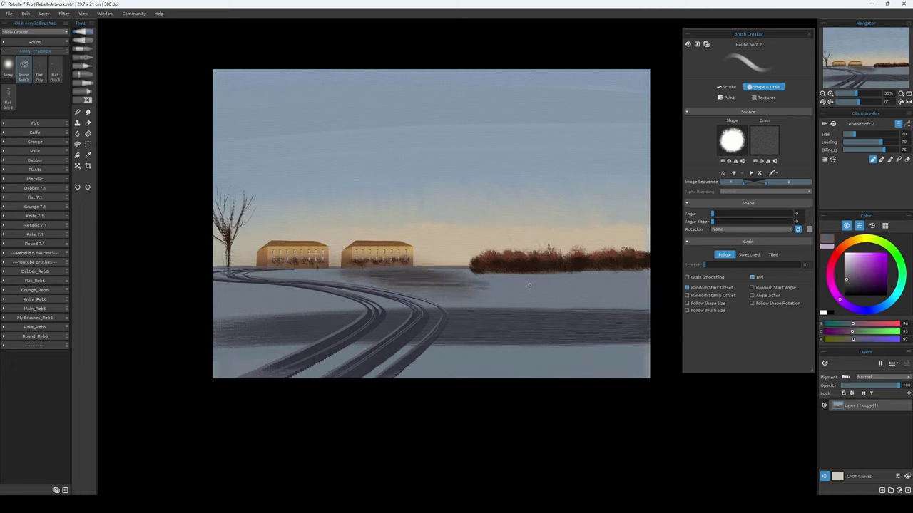
pyautogui.press(']')
pyautogui.press(']')
pyautogui.keyDown('alt'); pyautogui.click(514, 309); pyautogui.keyUp('alt')
pyautogui.keyDown('alt'); pyautogui.click(443, 273); pyautogui.keyUp('alt')
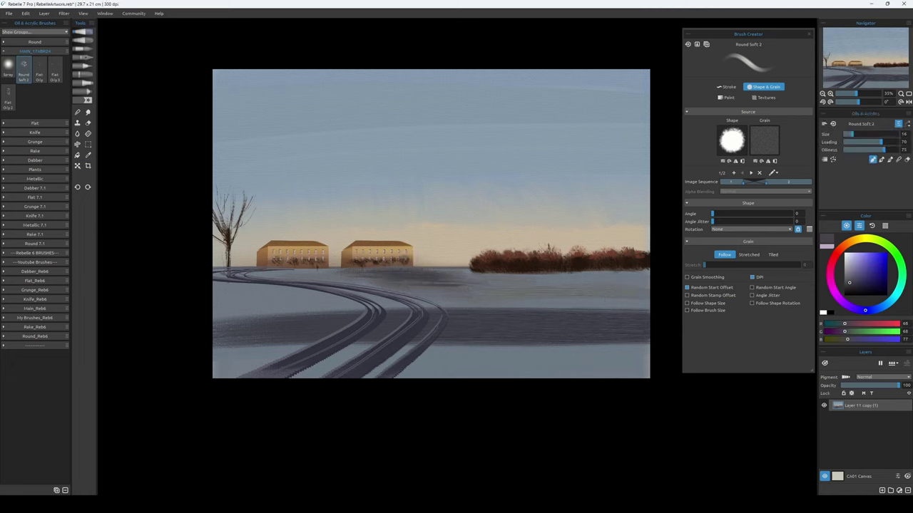
# Paint a muted green grass patch over the ground shadow on a new layer, using Round Soft 2 and blending with sampled greys.
pyautogui.keyDown('alt'); pyautogui.click(424, 287); pyautogui.keyUp('alt')
pyautogui.press(']')
pyautogui.press(']')
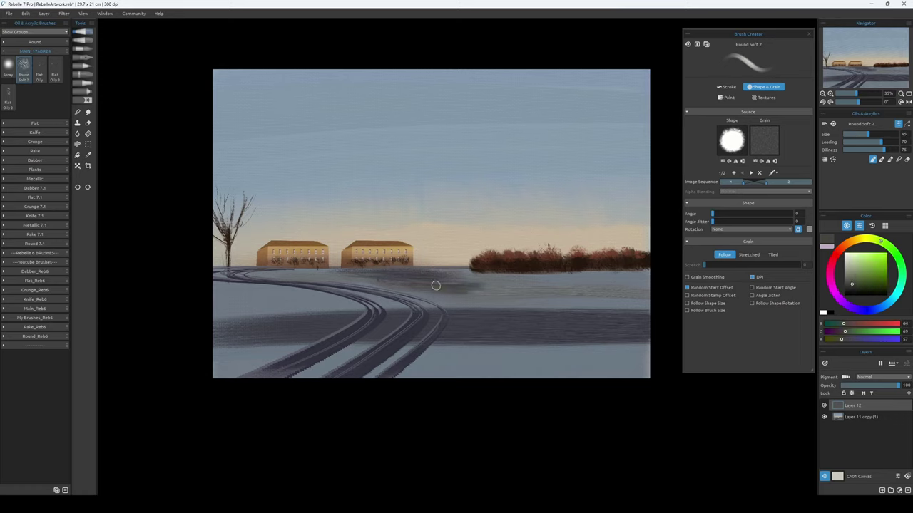
pyautogui.keyDown('alt'); pyautogui.click(442, 275); pyautogui.keyUp('alt')
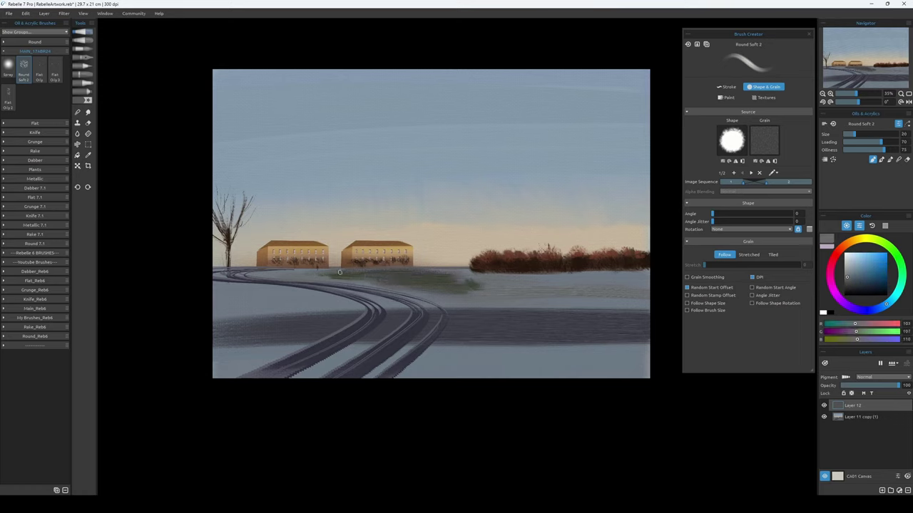
pyautogui.keyDown('alt'); pyautogui.click(438, 273); pyautogui.keyUp('alt')
# Paint a tall dark column monument topped by a winged statue on a new layer with Flat Oily, guided by a vertical line ruler.
pyautogui.hotkey('ctrl', 'shift', 'n')
pyautogui.hotkey('ctrl', 'r')
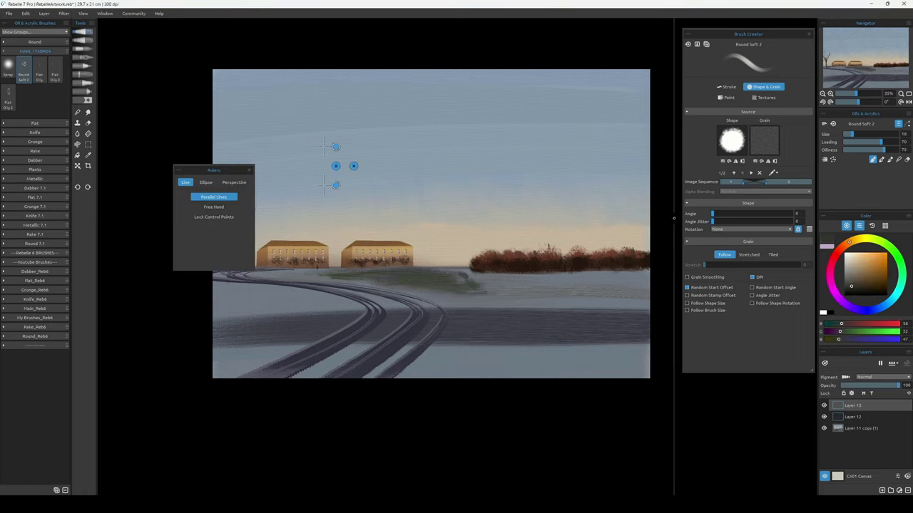
pyautogui.click(40, 74)
pyautogui.click(213, 207)
pyautogui.moveTo(431, 278)
pyautogui.mouseDown()
pyautogui.moveTo(431, 145)
pyautogui.moveTo(436, 278)
pyautogui.mouseUp()
pyautogui.click(213, 196)
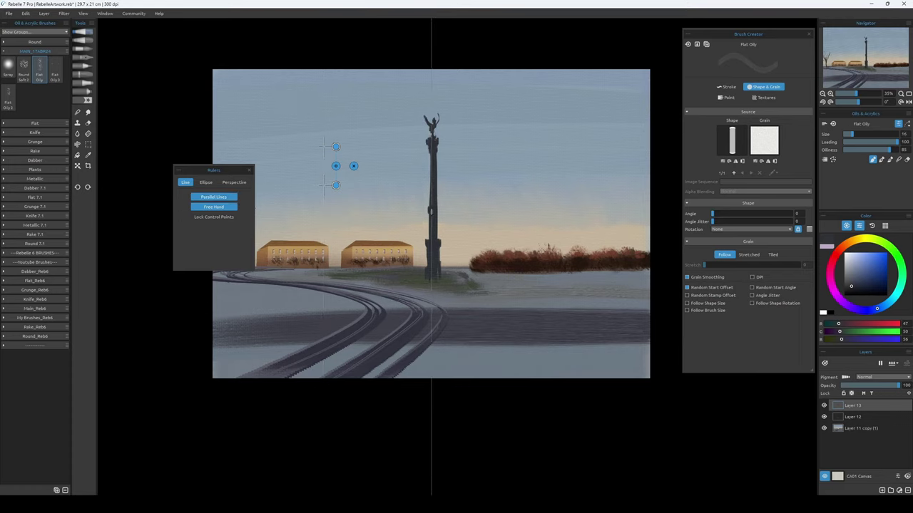
# Widen the foot of the monument into a dark stepped base with Flat Oily in sampled ground tones.
pyautogui.keyDown('alt'); pyautogui.click(443, 276); pyautogui.keyUp('alt')
pyautogui.keyDown('alt'); pyautogui.click(431, 276); pyautogui.keyUp('alt')
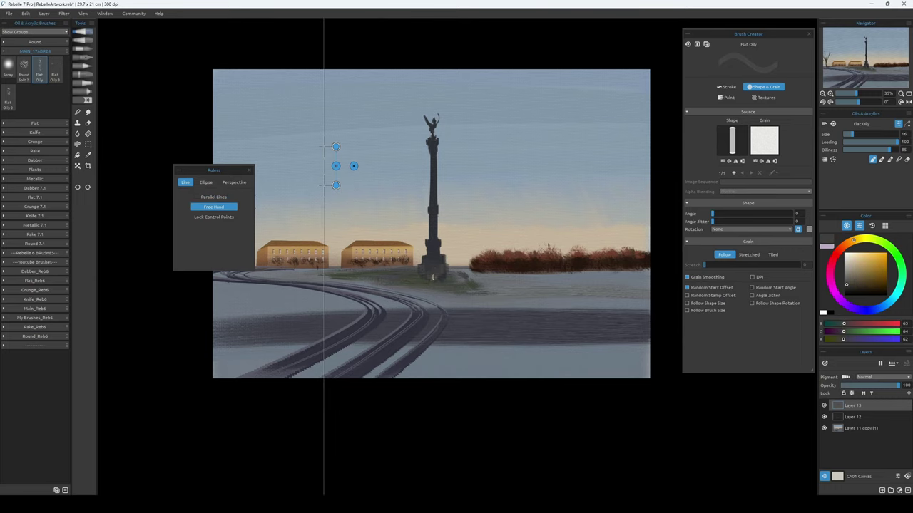
pyautogui.keyDown('alt'); pyautogui.click(407, 273); pyautogui.keyUp('alt')
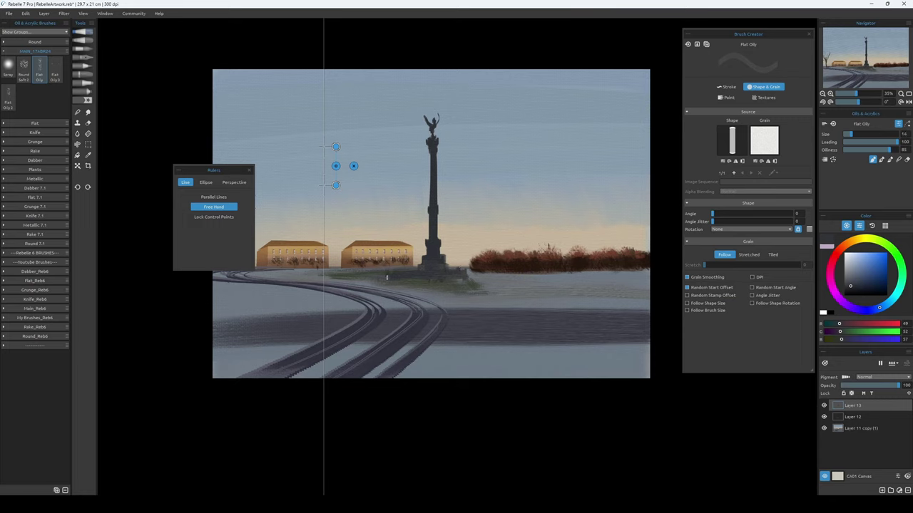
# Lock the monument layer's transparency and paint warm sunlit tones on the column, capital and statue, keeping the opposite edge in shadow.
pyautogui.keyDown('alt'); pyautogui.click(464, 258); pyautogui.keyUp('alt')
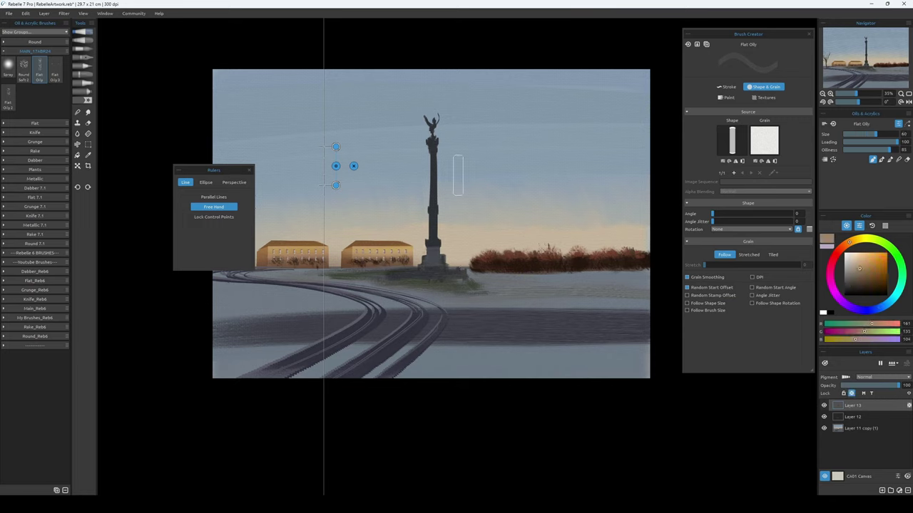
pyautogui.moveTo(435, 242); pyautogui.dragTo(437, 149)
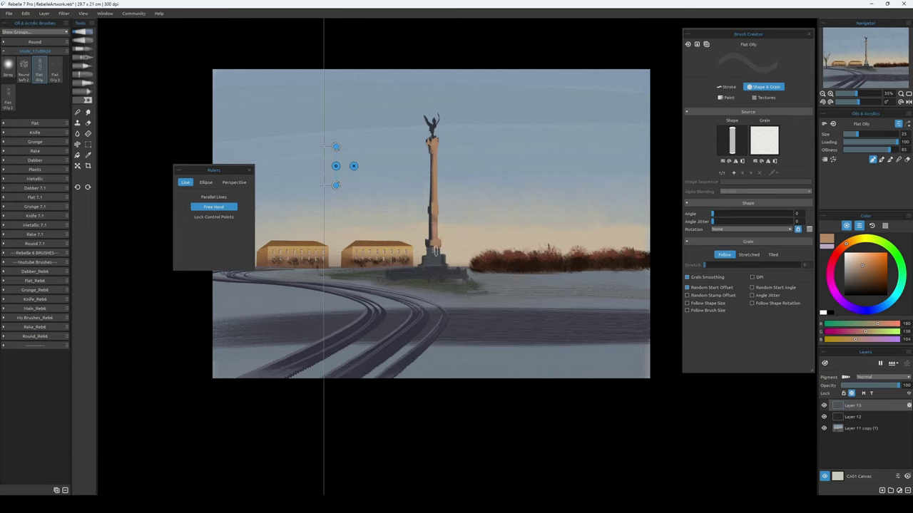
pyautogui.keyDown('alt'); pyautogui.click(435, 251); pyautogui.keyUp('alt')
pyautogui.keyDown('alt'); pyautogui.click(425, 256); pyautogui.keyUp('alt')
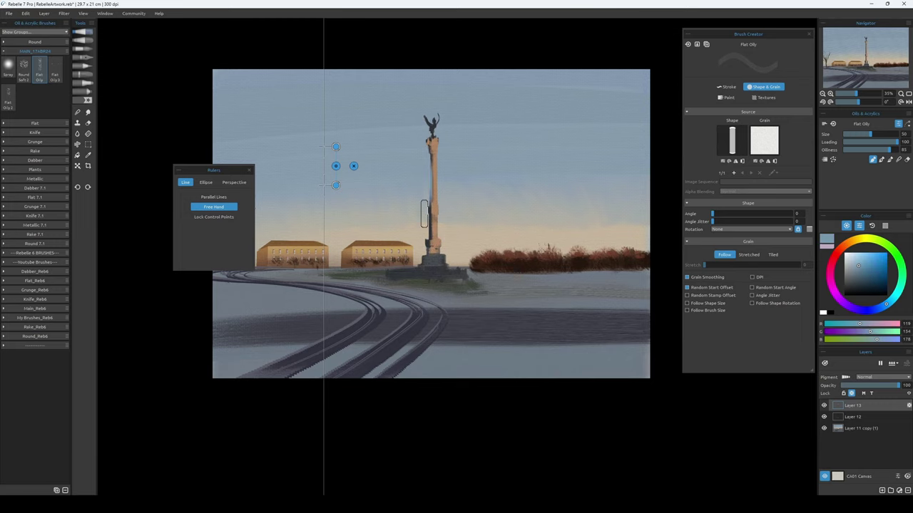
pyautogui.keyDown('alt'); pyautogui.click(430, 187); pyautogui.keyUp('alt')
pyautogui.keyDown('alt'); pyautogui.click(433, 141); pyautogui.keyUp('alt')
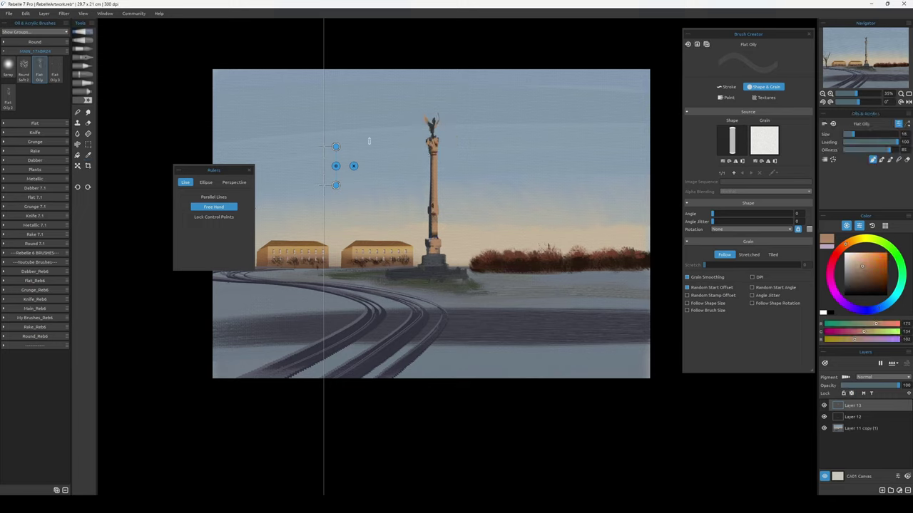
# Refine the monument's pedestal and stepped base with sampled warm light and grey shadow tones, and close the rulers.
pyautogui.keyDown('alt'); pyautogui.click(427, 244); pyautogui.keyUp('alt')
pyautogui.keyDown('alt'); pyautogui.click(432, 243); pyautogui.keyUp('alt')
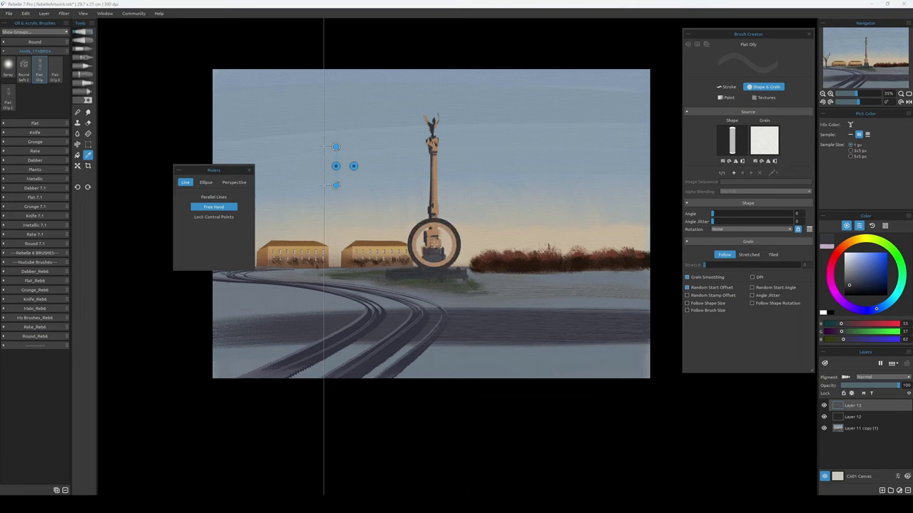
pyautogui.keyDown('alt'); pyautogui.click(433, 230); pyautogui.keyUp('alt')
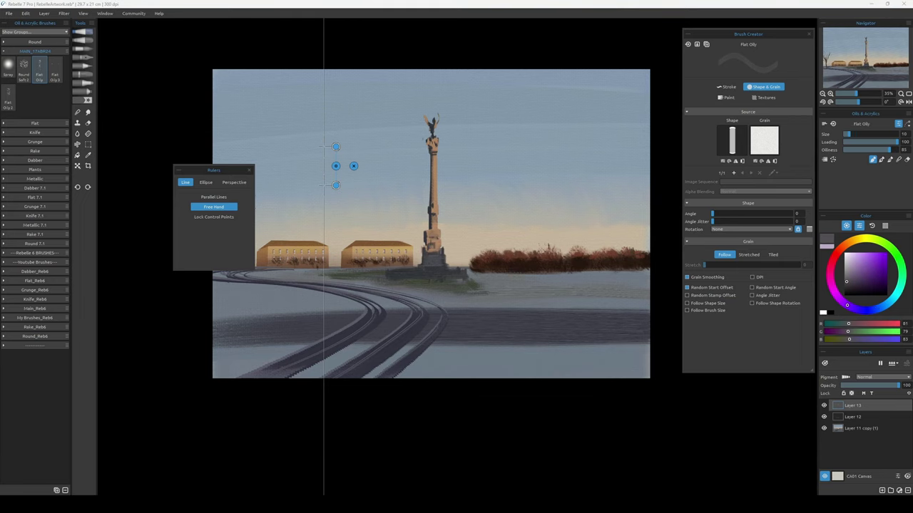
pyautogui.keyDown('alt'); pyautogui.click(446, 257); pyautogui.keyUp('alt')
pyautogui.keyDown('alt'); pyautogui.click(417, 276); pyautogui.keyUp('alt')
pyautogui.keyDown('alt'); pyautogui.click(413, 275); pyautogui.keyUp('alt')
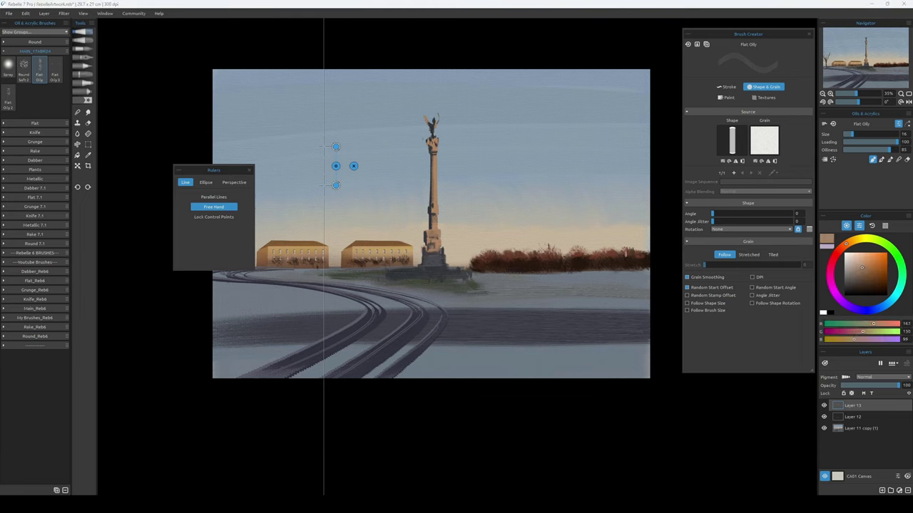
pyautogui.keyDown('alt'); pyautogui.click(387, 273); pyautogui.keyUp('alt')
pyautogui.click(250, 169)
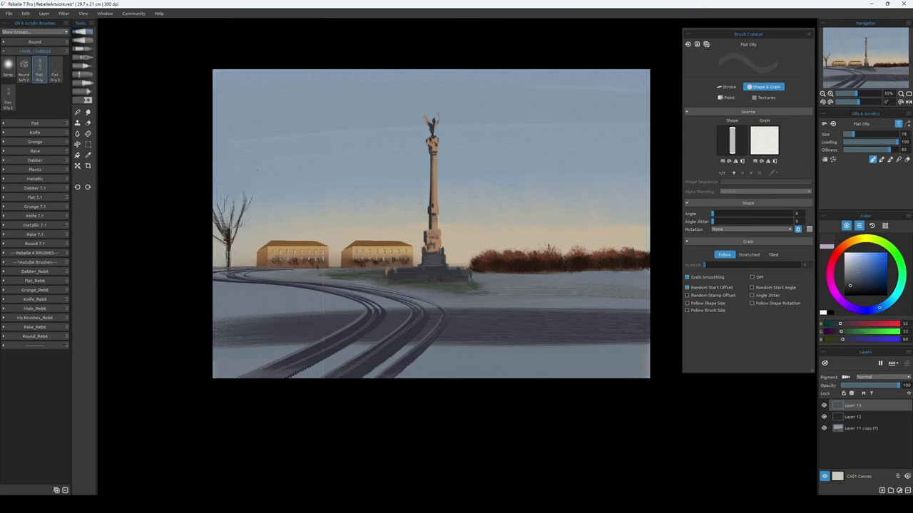
# Outline the building walls with a lasso selection and tint them reddish brown on a new layer using Flat Oily.
pyautogui.keyDown('alt'); pyautogui.click(348, 252); pyautogui.keyUp('alt')
pyautogui.click(88, 144)
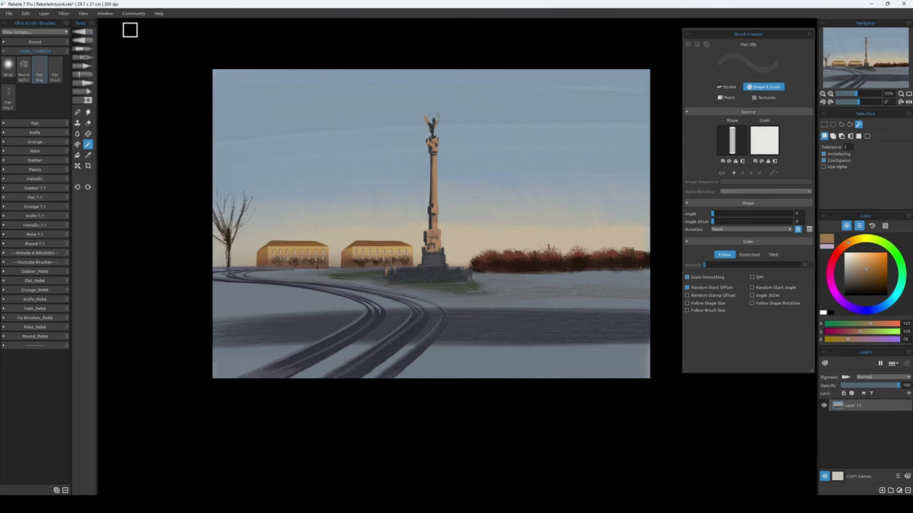
pyautogui.click(242, 332)
pyautogui.click(842, 123)
pyautogui.moveTo(197, 274)
pyautogui.mouseDown()
pyautogui.moveTo(214, 416)
pyautogui.moveTo(255, 251)
pyautogui.mouseUp()
pyautogui.press('b')
pyautogui.hotkey('ctrl', 'shift', 'n')
pyautogui.keyDown('alt'); pyautogui.click(584, 255); pyautogui.keyUp('alt')
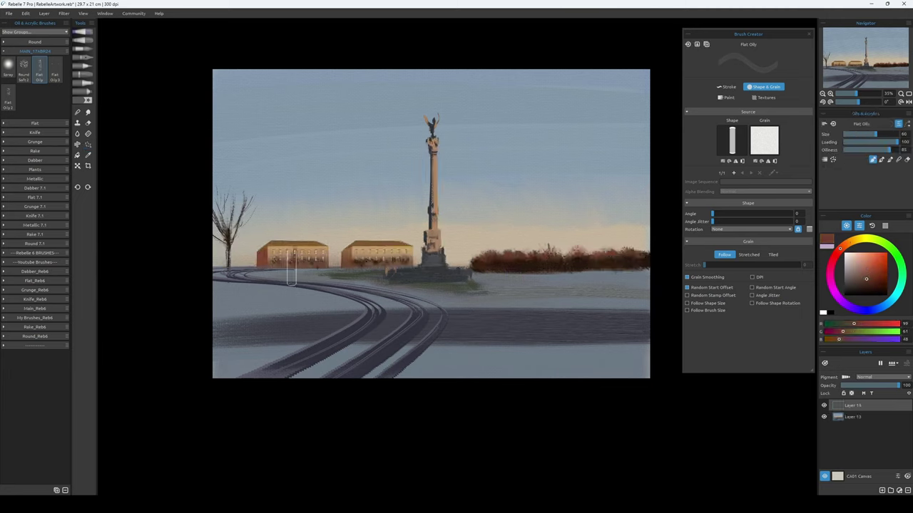
# Texture the lower building walls with dark brown Grunge 2 strokes on an Overlay layer, and set its saturation to 26 and lightness to 20.
pyautogui.click(35, 141)
pyautogui.click(24, 157)
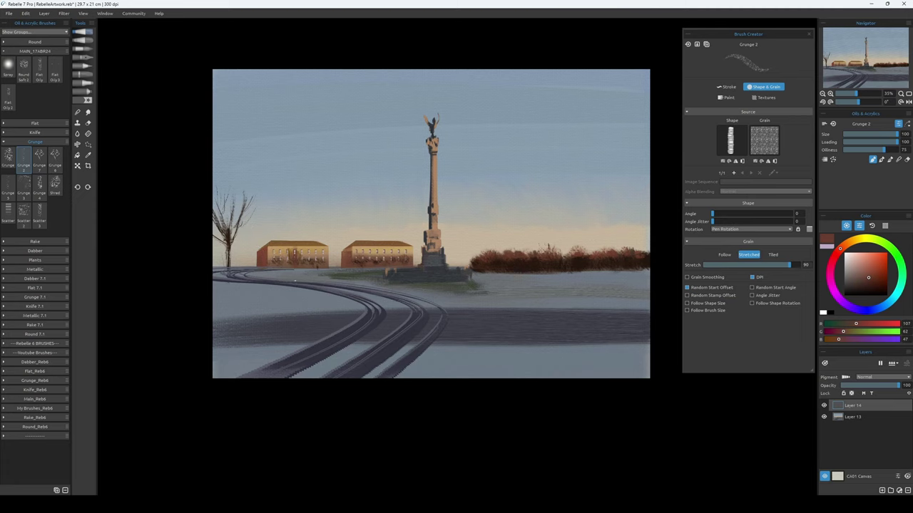
pyautogui.keyDown('alt'); pyautogui.click(266, 266); pyautogui.keyUp('alt')
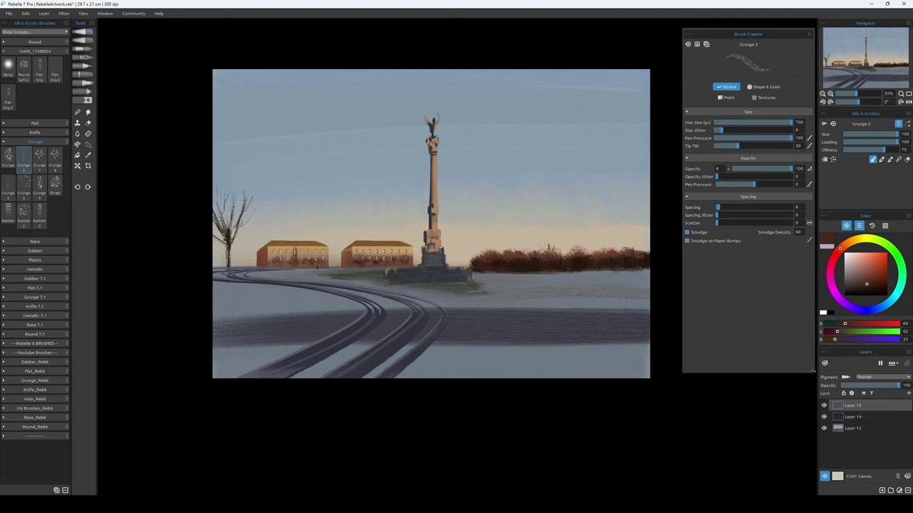
pyautogui.moveTo(241, 261)
pyautogui.mouseDown()
pyautogui.moveTo(327, 240)
pyautogui.moveTo(421, 262)
pyautogui.mouseUp()
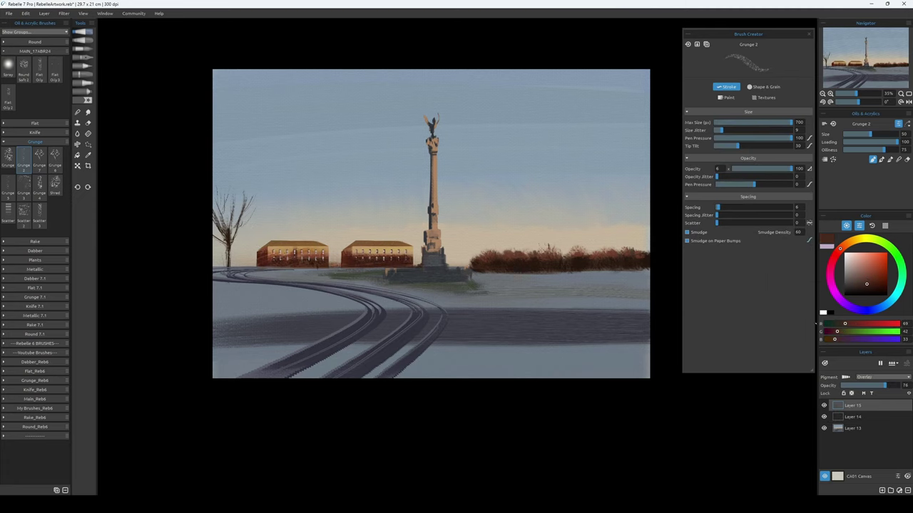
pyautogui.hotkey('ctrl', 'u')
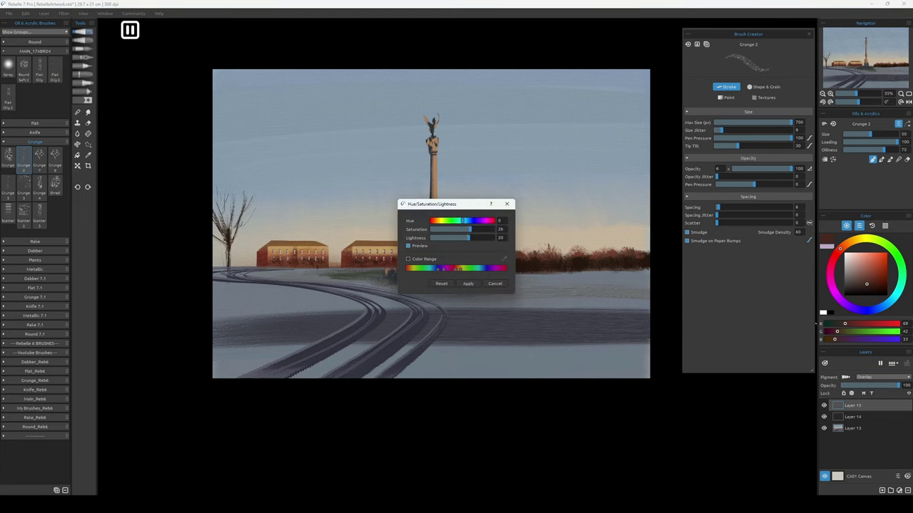
pyautogui.press('Escape')
# Select the gap between the two buildings and fill it with a low red-brown connecting wall on a new layer using Grunge 2.
pyautogui.press('m')
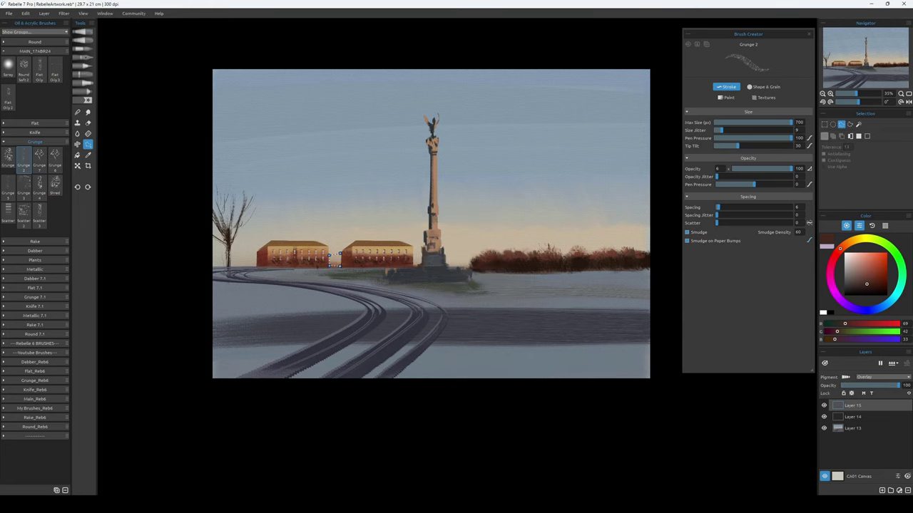
pyautogui.hotkey('ctrl', '+')
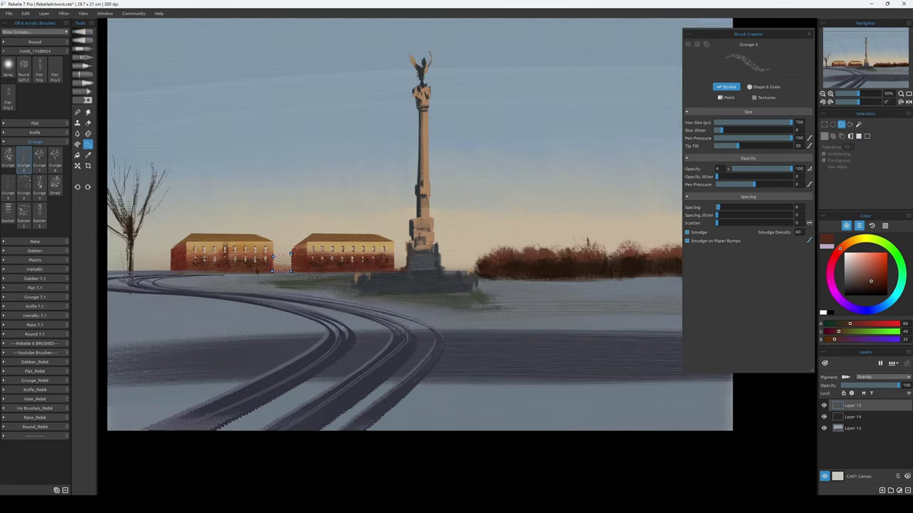
pyautogui.hotkey('ctrl', 'shift', 'n')
pyautogui.press('b')
pyautogui.moveTo(274, 257); pyautogui.dragTo(289, 267)
pyautogui.hotkey('ctrl', 'd')
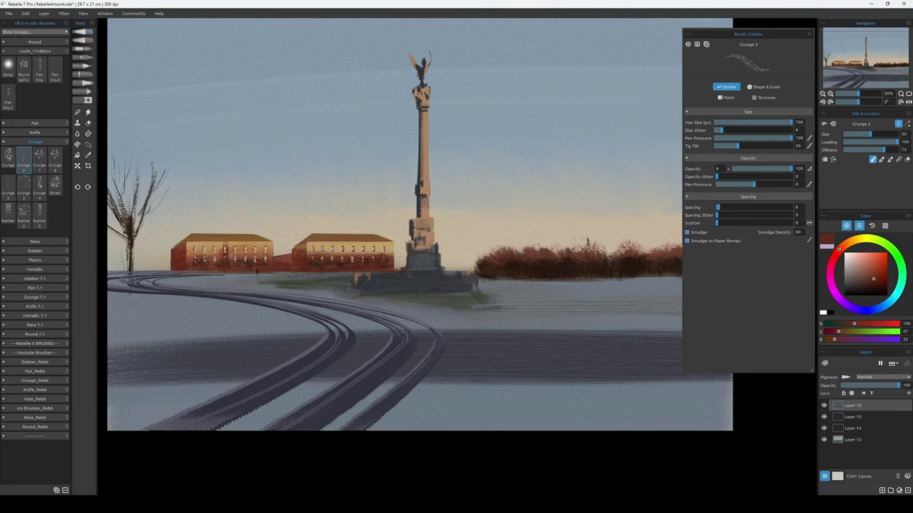
# Darken the connecting wall inside a lasso selection with the Spray brush and a sampled dark brown, and deselect.
pyautogui.keyDown('alt'); pyautogui.click(314, 268); pyautogui.keyUp('alt')
pyautogui.press('b')
pyautogui.press('m')
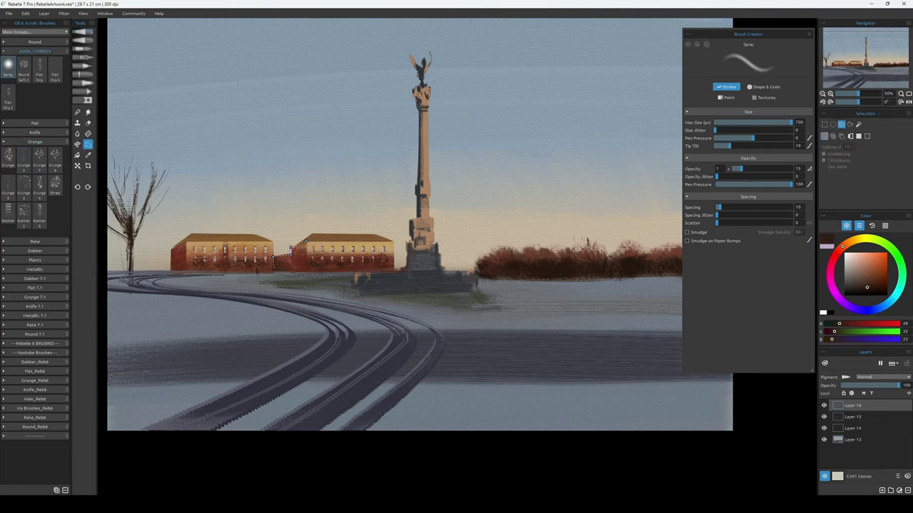
pyautogui.press('b')
pyautogui.hotkey('ctrl', 'd')
# Touch up the buildings with small Flat Oily strokes in tones sampled from the ground and the second building.
pyautogui.click(39, 72)
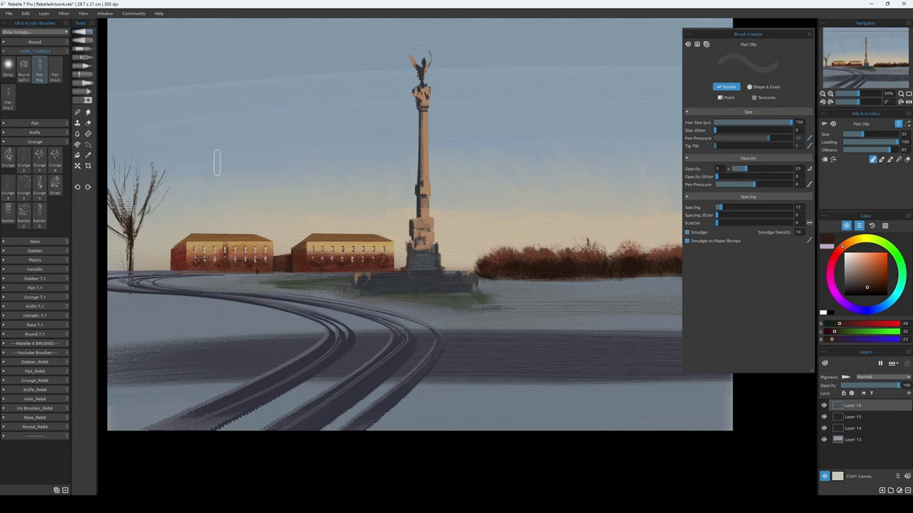
pyautogui.keyDown('alt'); pyautogui.click(271, 273); pyautogui.keyUp('alt')
pyautogui.keyDown('alt'); pyautogui.click(332, 246); pyautogui.keyUp('alt')
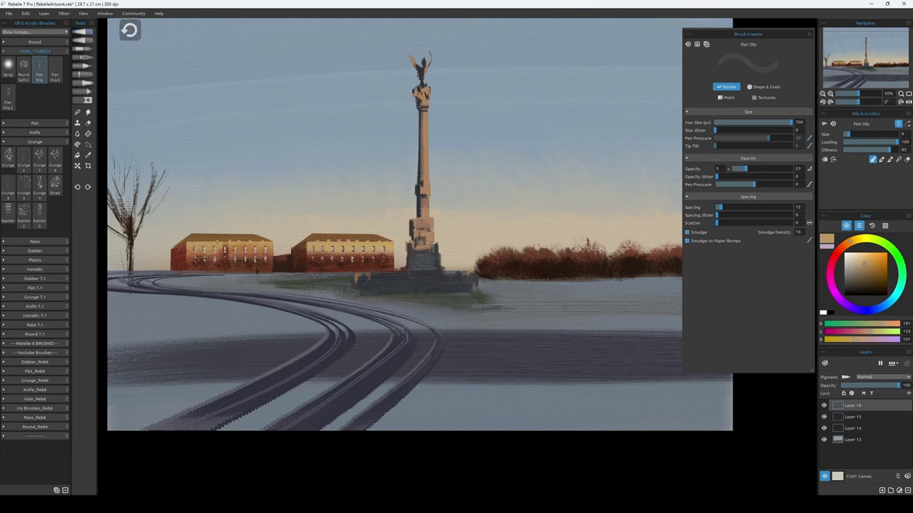
# Brush a warm beige-grey light across the foreground snow with Flat Oily at size 90, using a colour sampled near the horizon.
pyautogui.press('-')
pyautogui.keyDown('alt'); pyautogui.click(442, 300); pyautogui.keyUp('alt')
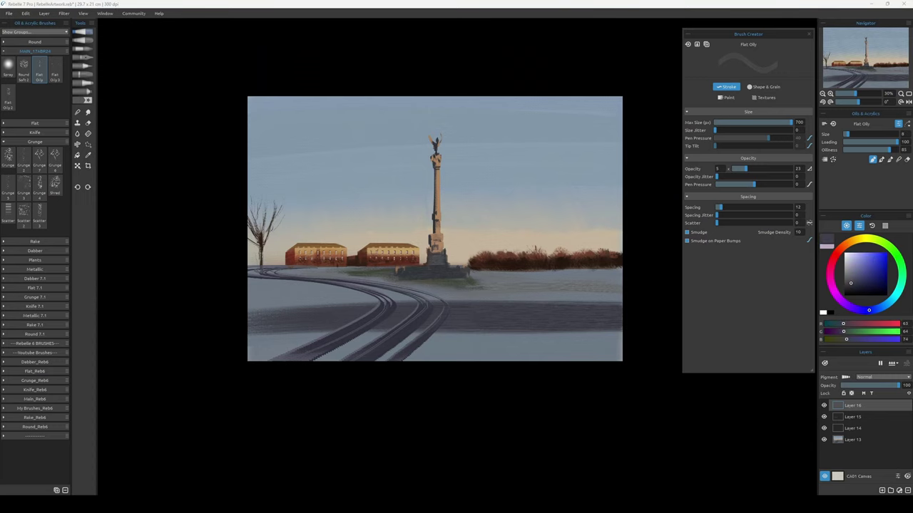
pyautogui.keyDown('alt'); pyautogui.click(463, 255); pyautogui.keyUp('alt')
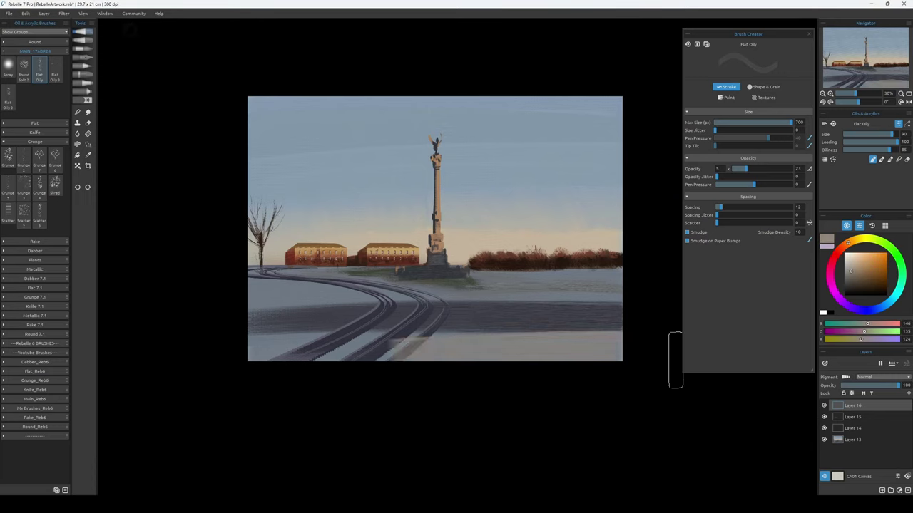
# Repaint the foreground snow blue-grey with Flat Oily and add pale crosswalk stripes across the road right of the monument.
pyautogui.press('[')
pyautogui.moveTo(408, 342); pyautogui.dragTo(377, 335)
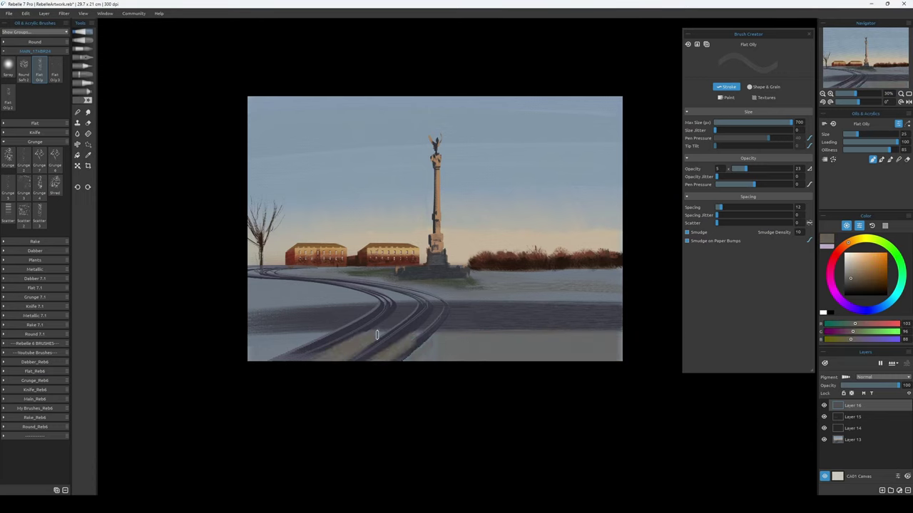
pyautogui.moveTo(495, 359)
pyautogui.mouseDown()
pyautogui.moveTo(481, 341)
pyautogui.moveTo(452, 338)
pyautogui.mouseUp()
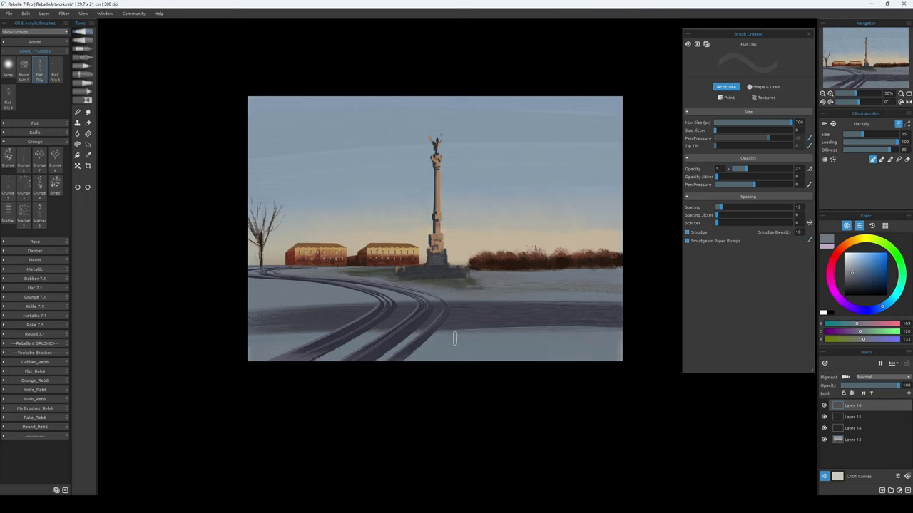
pyautogui.press('[')
pyautogui.moveTo(536, 325)
pyautogui.mouseDown()
pyautogui.moveTo(470, 322)
pyautogui.moveTo(537, 318)
pyautogui.mouseUp()
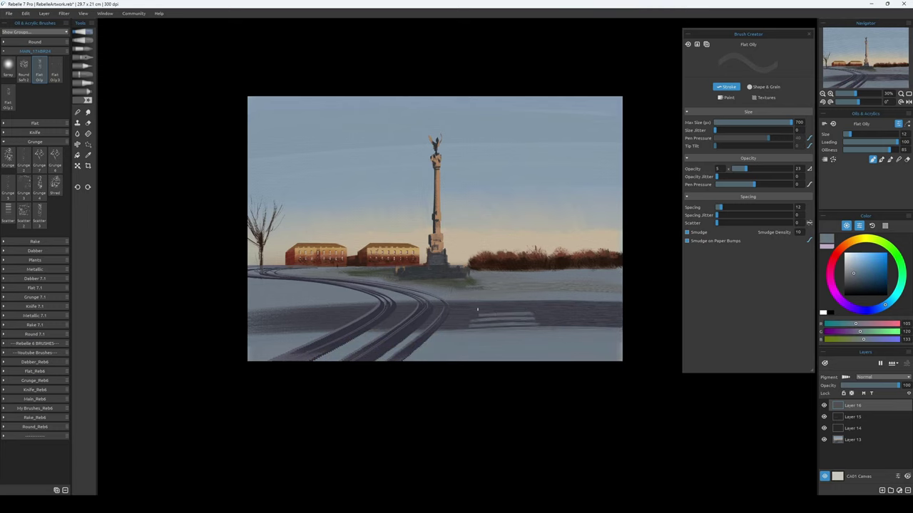
# Paint two tall foreground poles and three shorter distant ones in dark brown on a new layer, guided by the vertical Parallel Lines ruler.
pyautogui.hotkey('ctrl', 'shift', 'n')
pyautogui.hotkey('ctrl', 'r')
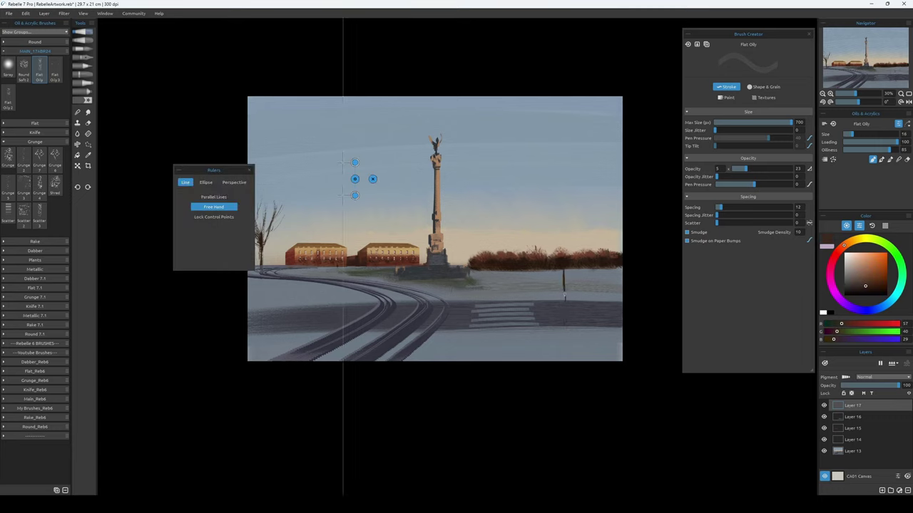
pyautogui.moveTo(568, 332)
pyautogui.mouseDown()
pyautogui.moveTo(563, 264)
pyautogui.moveTo(570, 267)
pyautogui.mouseUp()
pyautogui.hotkey('ctrl', 'z')
pyautogui.moveTo(452, 345); pyautogui.dragTo(452, 268)
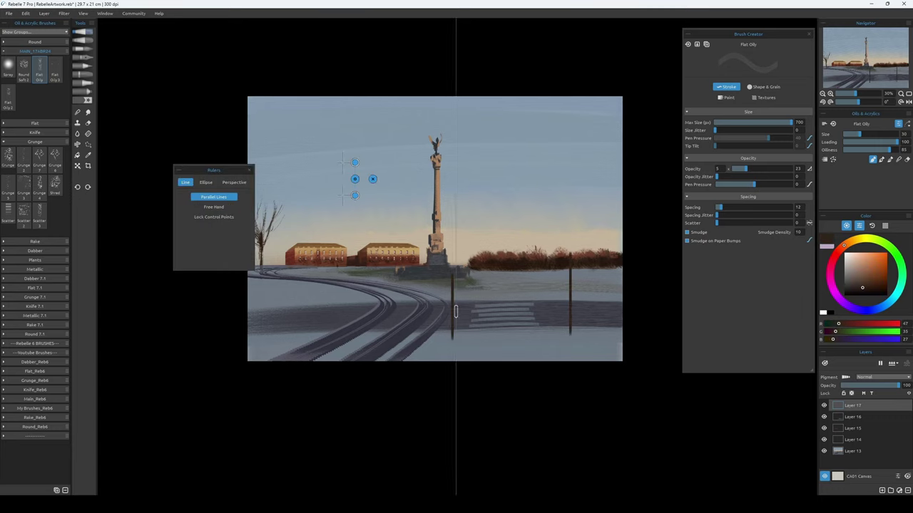
pyautogui.moveTo(452, 336); pyautogui.dragTo(452, 256)
pyautogui.moveTo(314, 297); pyautogui.dragTo(314, 263)
pyautogui.moveTo(382, 282); pyautogui.dragTo(383, 261)
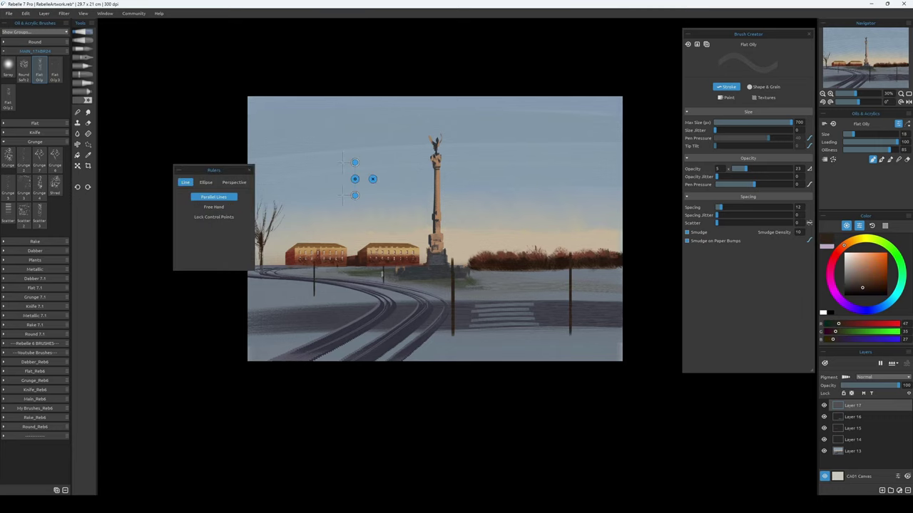
pyautogui.moveTo(327, 276); pyautogui.dragTo(326, 266)
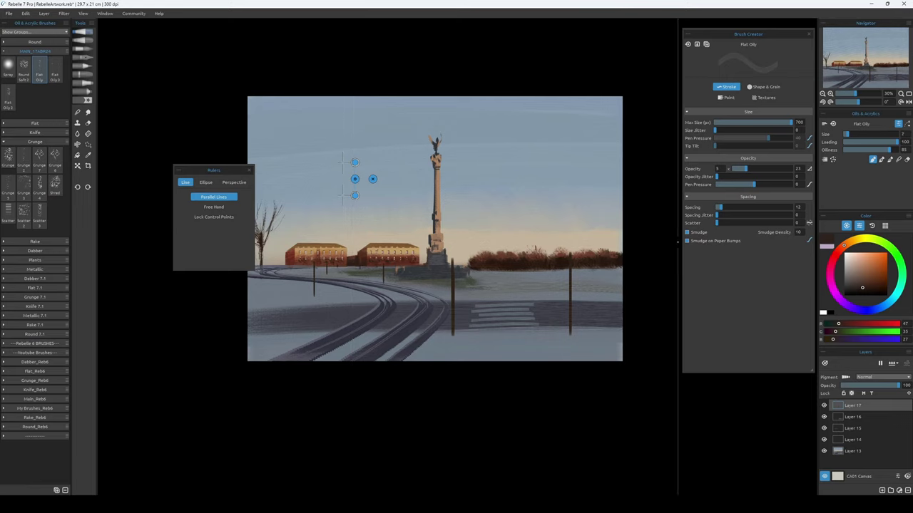
# Hide the ruler and recolour the poles dark blue-grey with Flat Oily, keeping the layer's transparency locked.
pyautogui.click(875, 308)
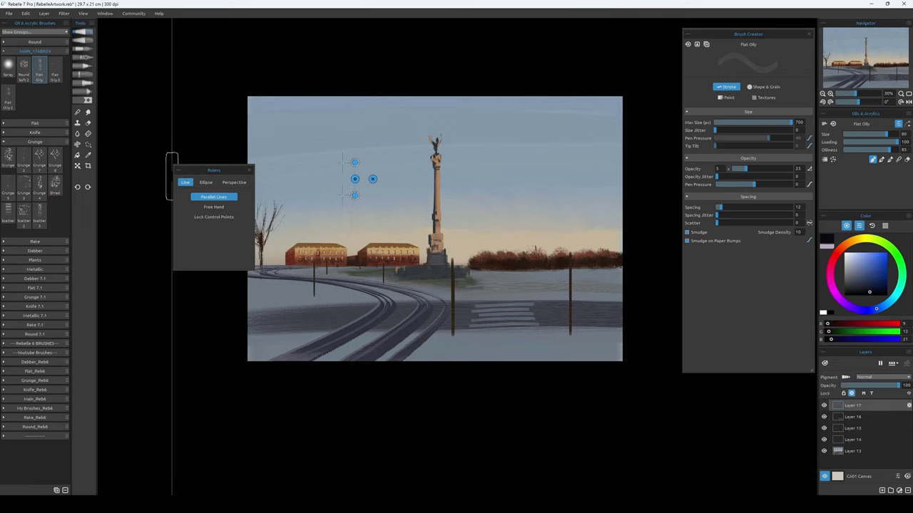
pyautogui.click(176, 170)
pyautogui.keyDown('alt'); pyautogui.click(564, 253); pyautogui.keyUp('alt')
pyautogui.keyDown('alt'); pyautogui.click(443, 266); pyautogui.keyUp('alt')
pyautogui.press('[')
pyautogui.press('[')
pyautogui.press('[')
pyautogui.press('[')
pyautogui.press('[')
pyautogui.press('[')
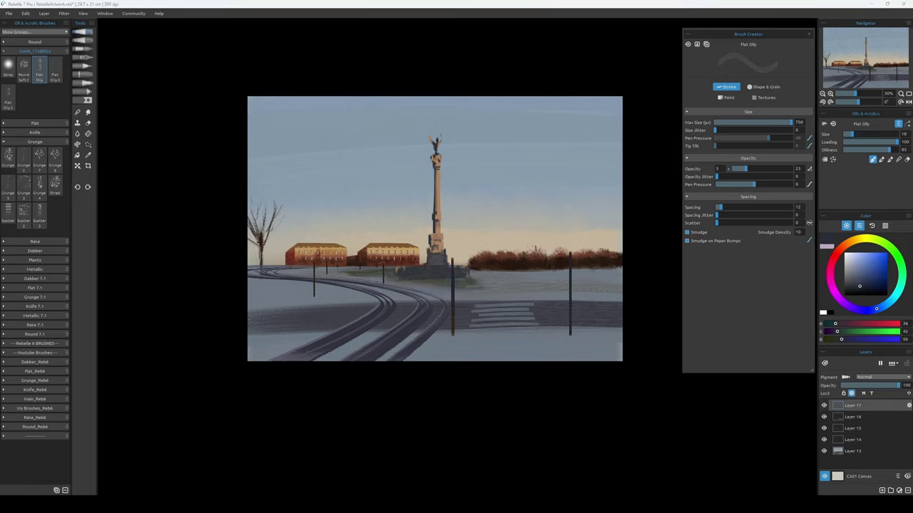
pyautogui.keyDown('alt'); pyautogui.click(570, 285); pyautogui.keyUp('alt')
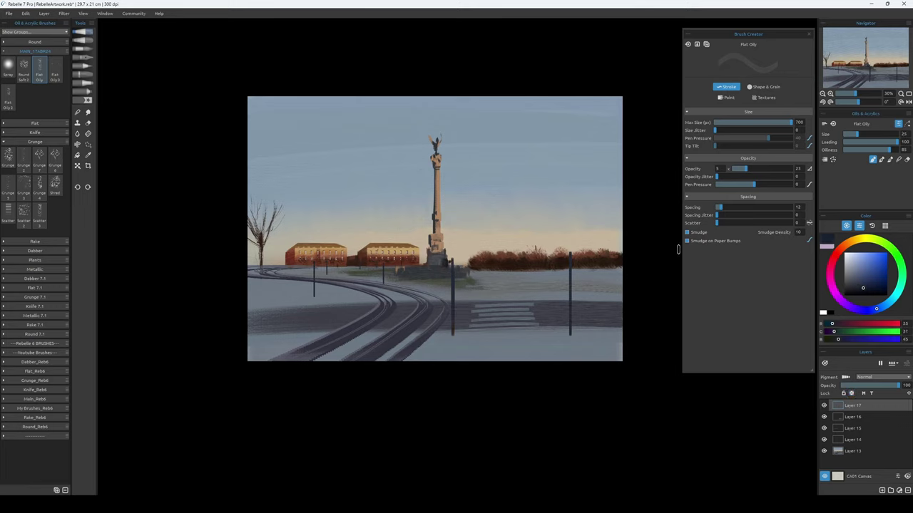
# Paint a dark signal head on top of the pole beside the monument on a new layer and bring back the line ruler.
pyautogui.press('[')
pyautogui.keyDown('alt'); pyautogui.click(443, 265); pyautogui.keyUp('alt')
pyautogui.hotkey('ctrl', 'shift', 'n')
pyautogui.hotkey('ctrl', 'r')
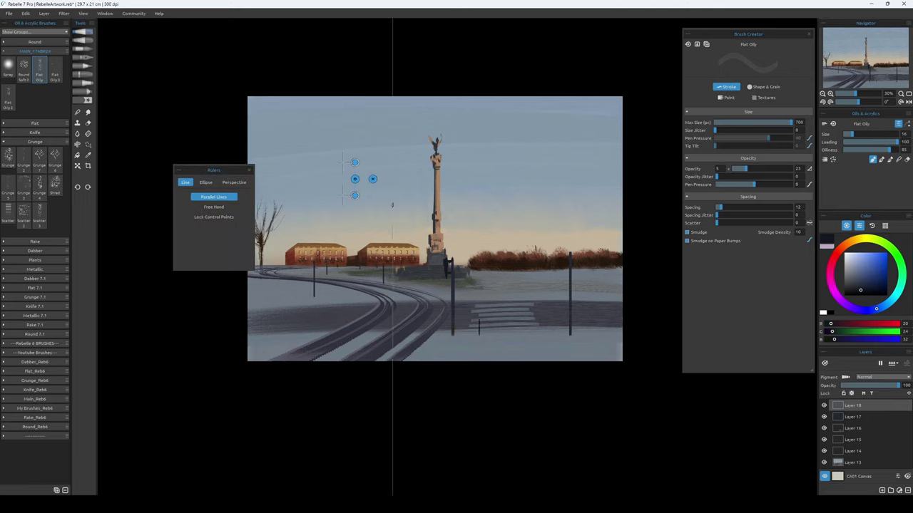
# Paint short dark bollards along the road edges and beside the crosswalk with Round Soft 2, following the vertical ruler.
pyautogui.press('2')
pyautogui.moveTo(405, 340); pyautogui.dragTo(404, 362)
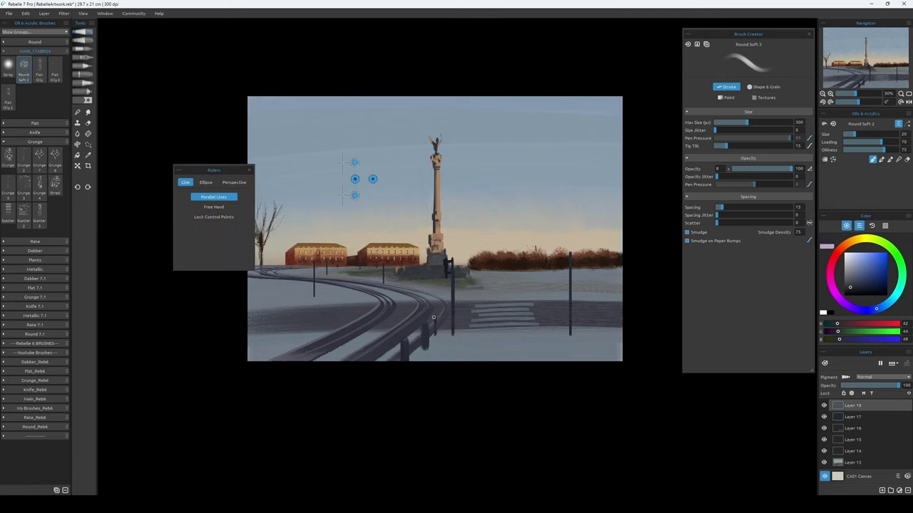
pyautogui.moveTo(462, 317)
pyautogui.mouseDown()
pyautogui.moveTo(462, 331)
pyautogui.moveTo(508, 329)
pyautogui.mouseUp()
pyautogui.moveTo(552, 289); pyautogui.dragTo(552, 301)
pyautogui.moveTo(592, 289); pyautogui.dragTo(592, 301)
pyautogui.moveTo(489, 289); pyautogui.dragTo(489, 301)
pyautogui.moveTo(522, 289)
pyautogui.mouseDown()
pyautogui.moveTo(522, 301)
pyautogui.moveTo(558, 328)
pyautogui.moveTo(604, 329)
pyautogui.mouseUp()
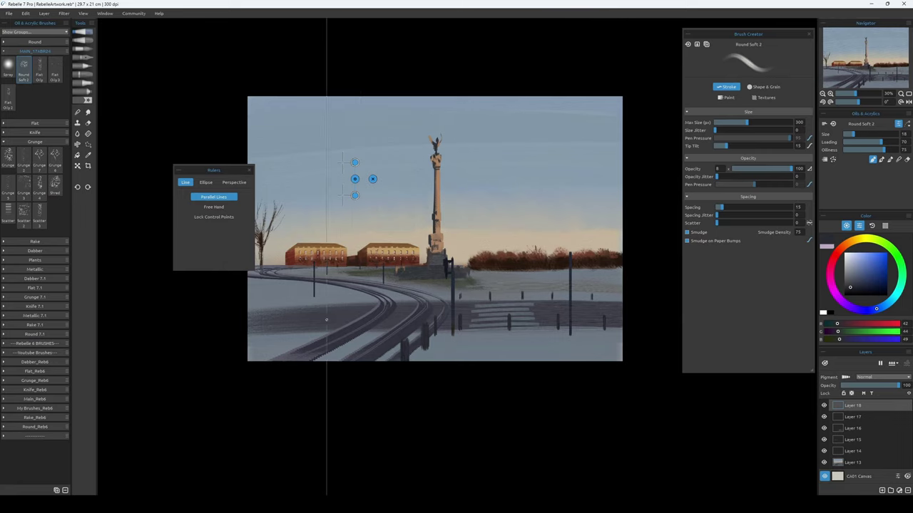
# Lock the layer's transparency, hide the ruler and shade the foreground bollards with sampled grey tones using Round Soft 2.
pyautogui.click(851, 393)
pyautogui.keyDown('alt'); pyautogui.click(400, 341); pyautogui.keyUp('alt')
pyautogui.keyDown('alt'); pyautogui.click(476, 303); pyautogui.keyUp('alt')
pyautogui.hotkey('ctrl', 'r')
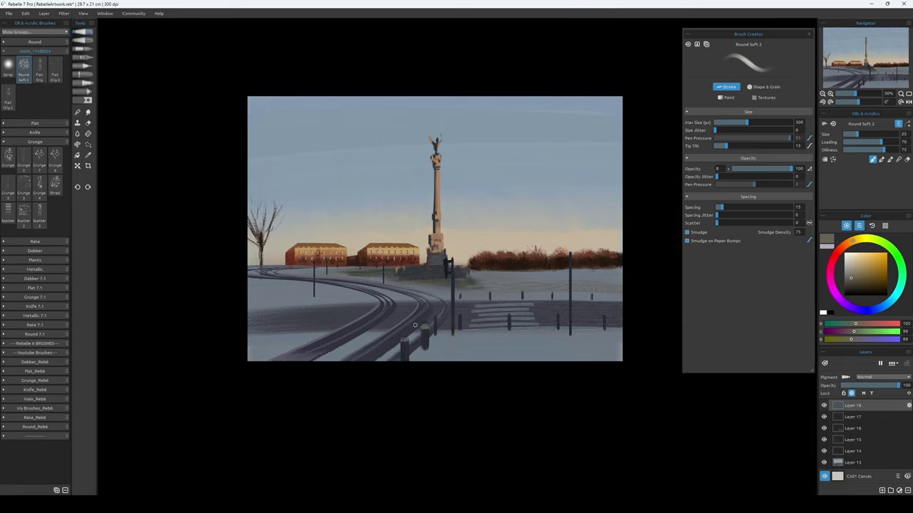
pyautogui.keyDown('alt'); pyautogui.click(430, 345); pyautogui.keyUp('alt')
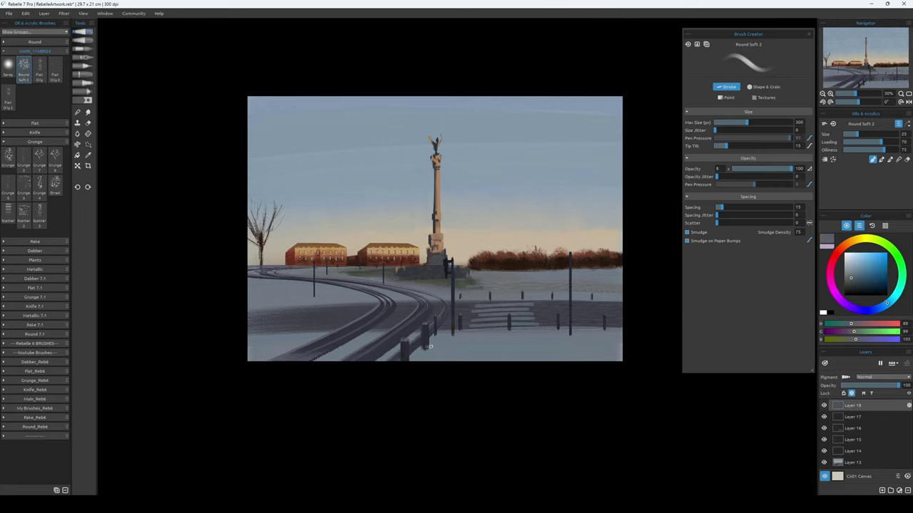
# Dab small specks and light marks onto the snow around the crosswalk with Round Soft 2 in sampled tones.
pyautogui.keyDown('alt'); pyautogui.click(448, 343); pyautogui.keyUp('alt')
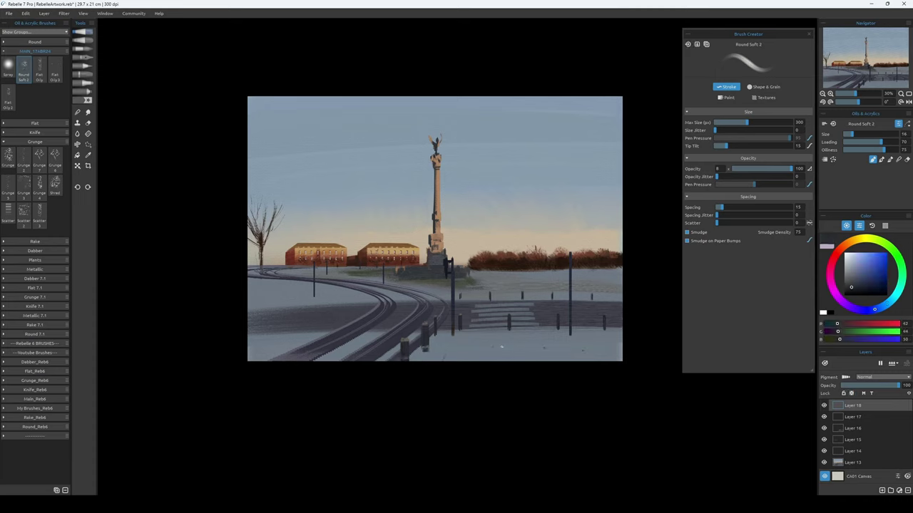
pyautogui.keyDown('alt'); pyautogui.click(520, 287); pyautogui.keyUp('alt')
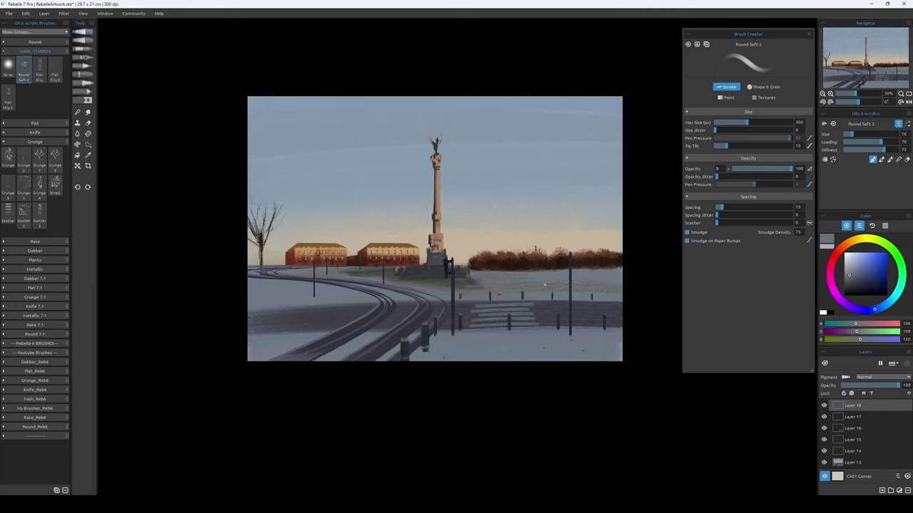
pyautogui.keyDown('alt'); pyautogui.click(514, 240); pyautogui.keyUp('alt')
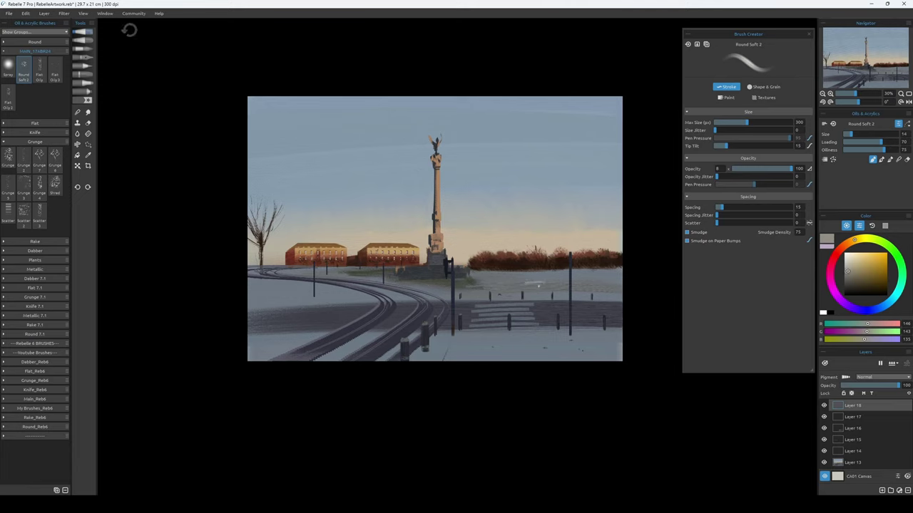
# Draw two dark park benches on the snow below the bushes with fine Flat Oily strokes.
pyautogui.click(39, 71)
pyautogui.moveTo(604, 287); pyautogui.dragTo(582, 288)
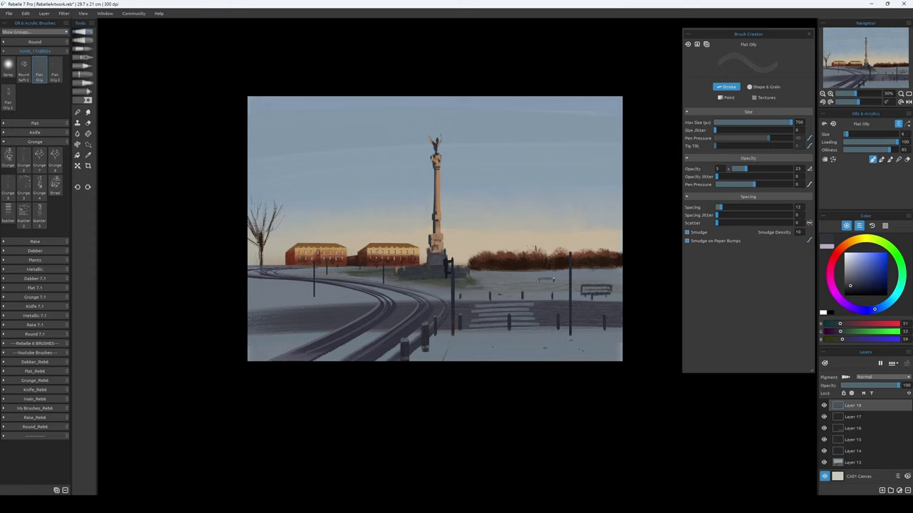
# Refine the monument's base steps and the bases of the buildings with small Flat Oily and Flat Oily 3 strokes in sampled dark tones.
pyautogui.keyDown('alt'); pyautogui.click(407, 283); pyautogui.keyUp('alt')
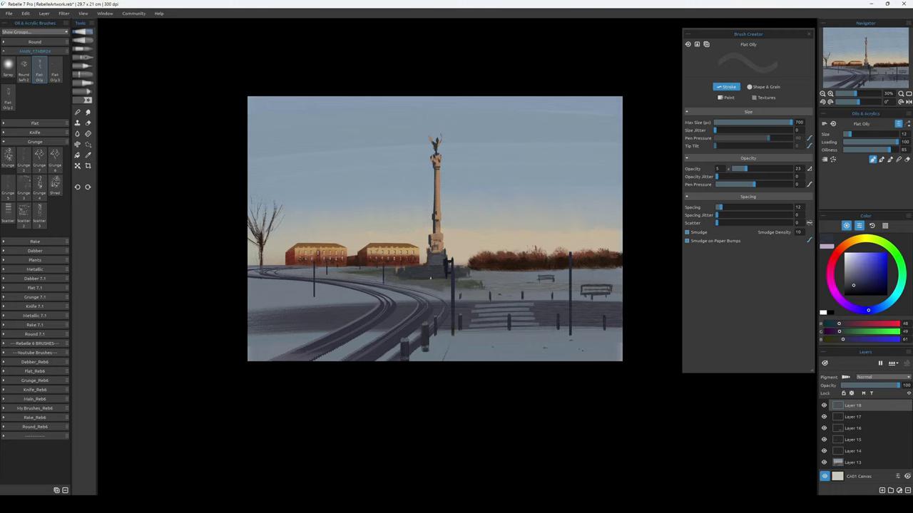
pyautogui.keyDown('alt'); pyautogui.click(441, 278); pyautogui.keyUp('alt')
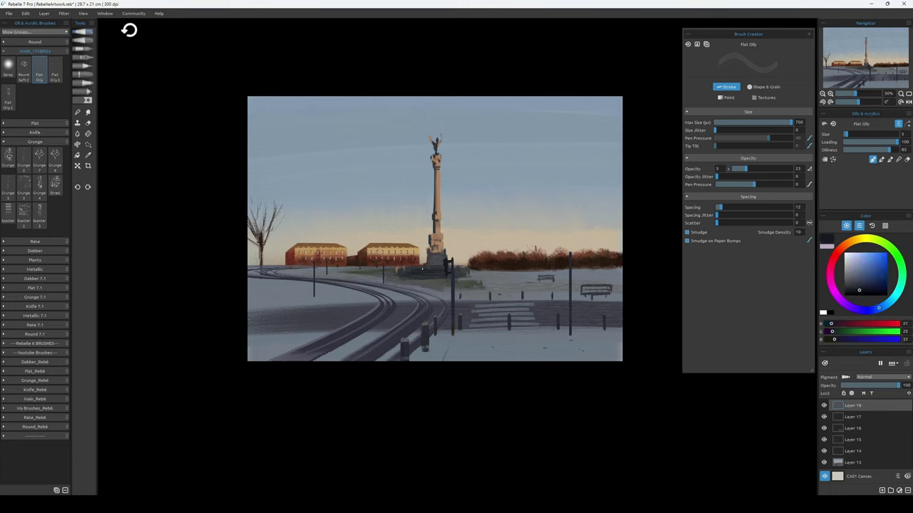
pyautogui.click(55, 72)
pyautogui.keyDown('alt'); pyautogui.click(356, 249); pyautogui.keyUp('alt')
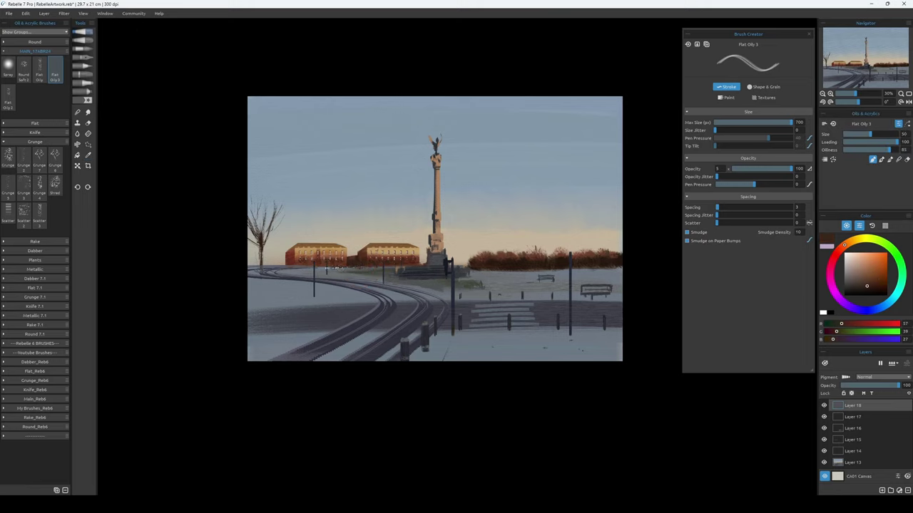
pyautogui.click(39, 71)
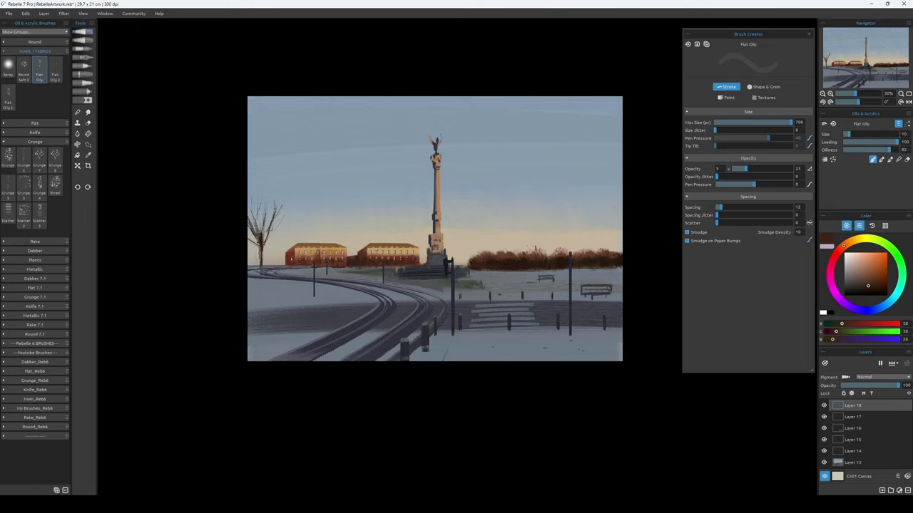
# Build up the tops of the bushes in reddish brown with Round Soft 2 and add thin light trunks along their base.
pyautogui.hotkey('ctrl', '-')
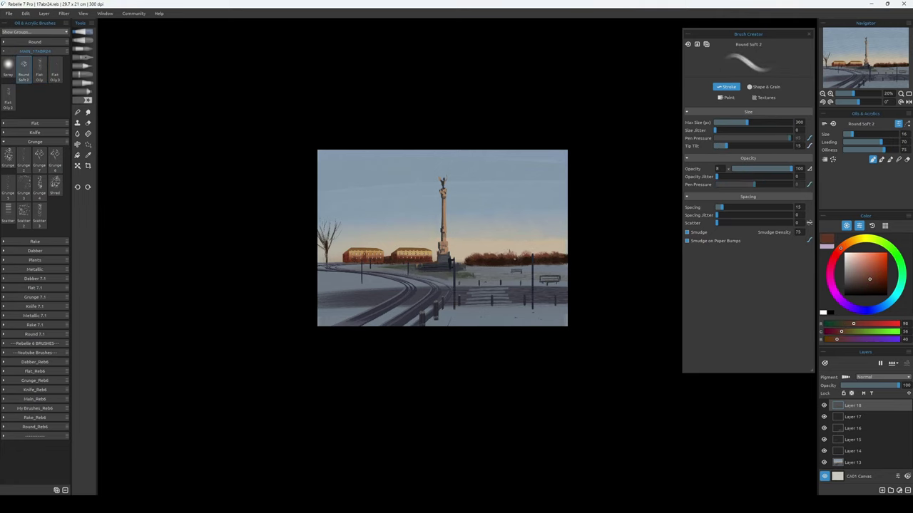
pyautogui.hotkey('ctrl', '+')
pyautogui.moveTo(478, 257)
pyautogui.mouseDown()
pyautogui.moveTo(592, 253)
pyautogui.moveTo(554, 251)
pyautogui.moveTo(572, 246)
pyautogui.moveTo(592, 256)
pyautogui.mouseUp()
pyautogui.keyDown('alt'); pyautogui.click(583, 265); pyautogui.keyUp('alt')
pyautogui.keyDown('alt'); pyautogui.click(579, 268); pyautogui.keyUp('alt')
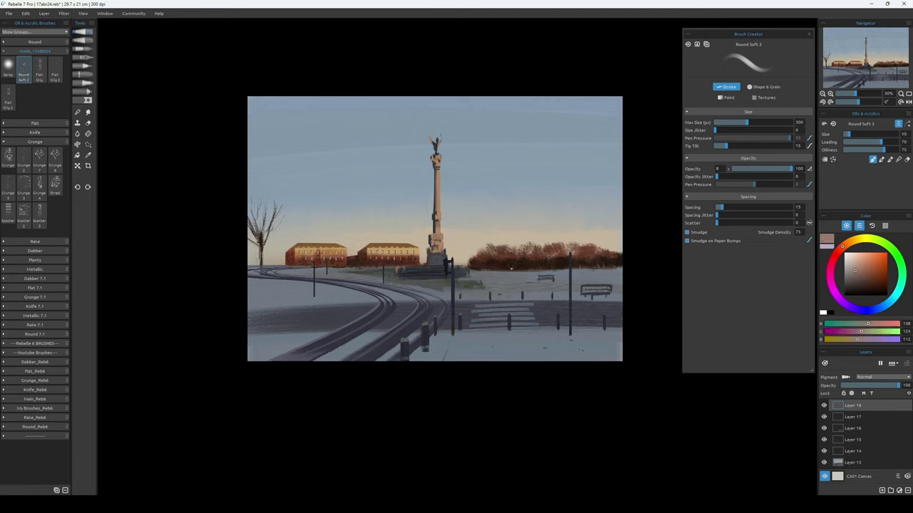
# Tint the snow and road a warmer brown with the Spray brush using another layer blending mode, and deselect the sky.
pyautogui.click(8, 68)
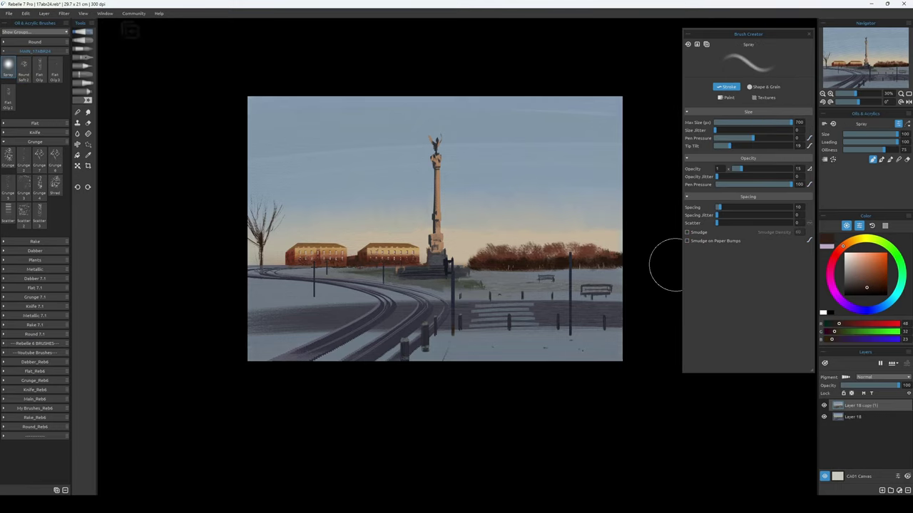
pyautogui.click(883, 376)
pyautogui.click(864, 414)
pyautogui.keyDown('alt'); pyautogui.click(381, 285); pyautogui.keyUp('alt')
pyautogui.keyDown('alt'); pyautogui.click(574, 296); pyautogui.keyUp('alt')
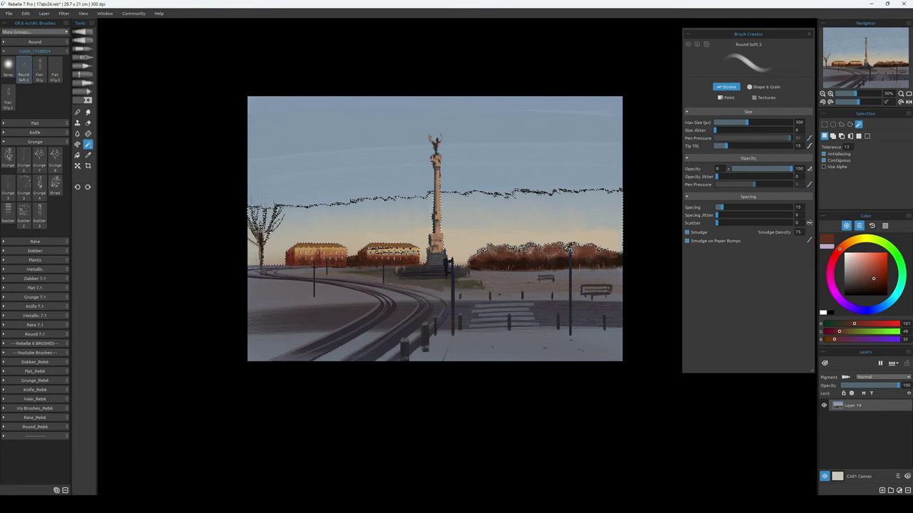
pyautogui.hotkey('ctrl', 'd')
pyautogui.press('b')
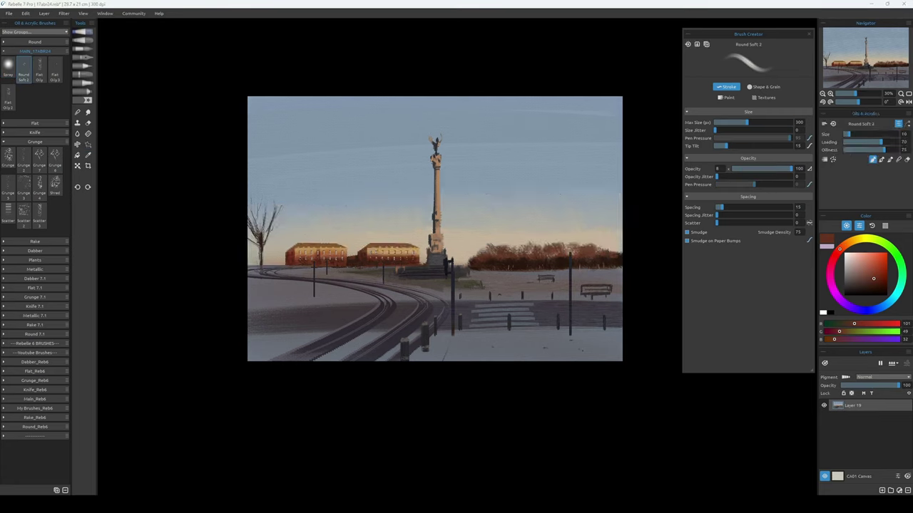
# Block in a red-brown building behind the bare tree with Round Soft 2 on a new layer, and clear the selection.
pyautogui.hotkey('ctrl', 'shift', 'n')
pyautogui.press('[')
pyautogui.press('[')
pyautogui.press('[')
pyautogui.press('[')
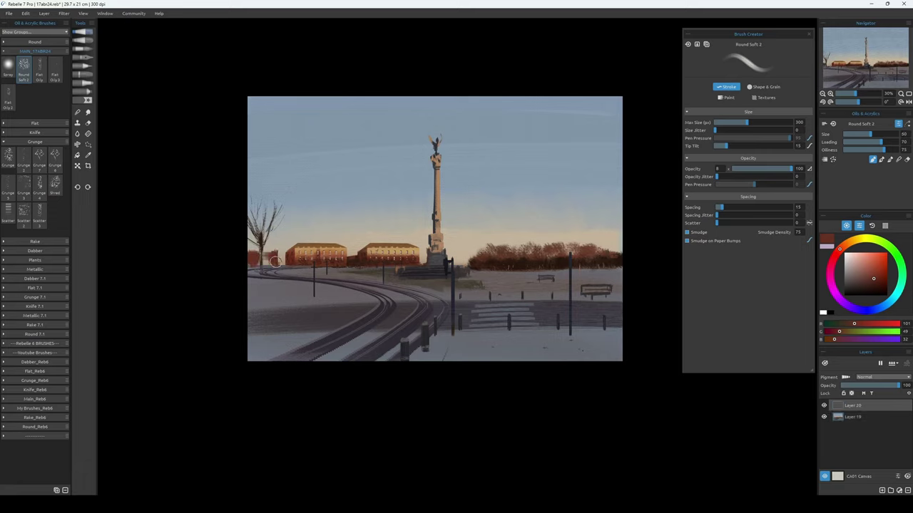
pyautogui.moveTo(263, 255); pyautogui.dragTo(271, 261)
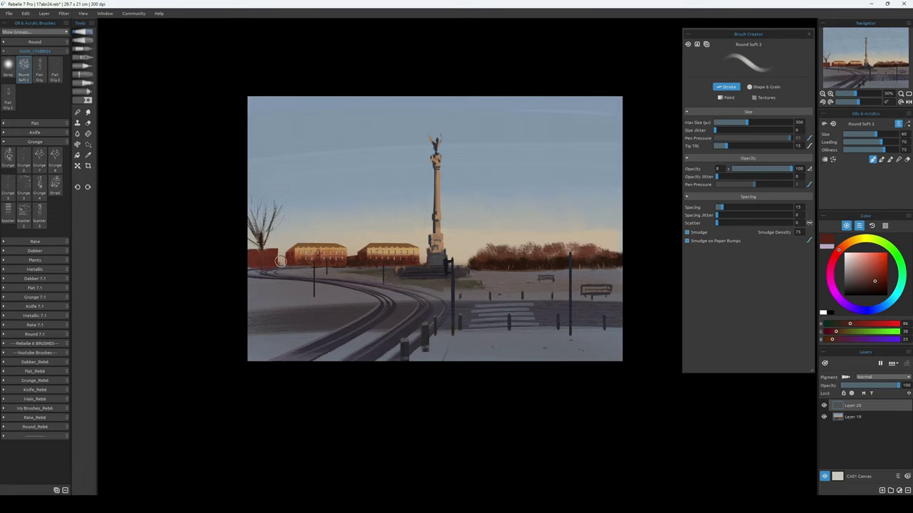
pyautogui.keyDown('alt'); pyautogui.click(314, 254); pyautogui.keyUp('alt')
pyautogui.moveTo(269, 253); pyautogui.dragTo(261, 261)
pyautogui.keyDown('alt'); pyautogui.click(260, 261); pyautogui.keyUp('alt')
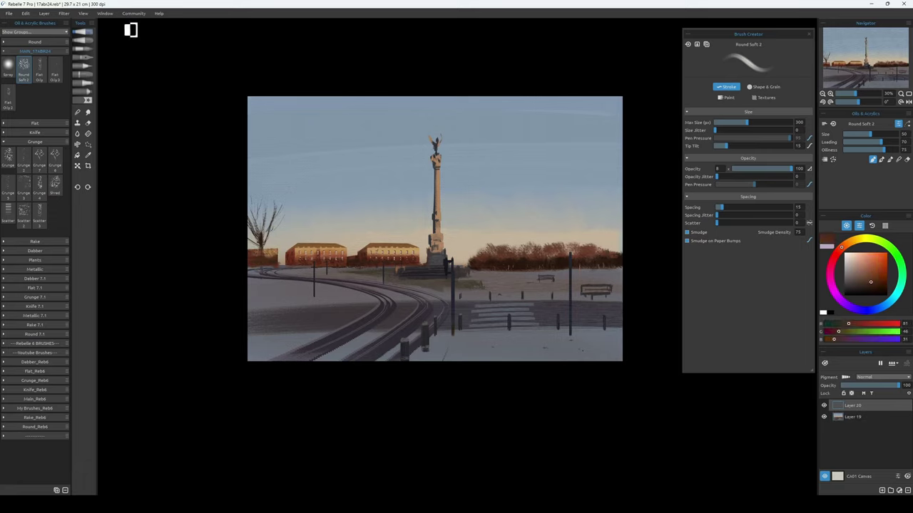
pyautogui.press('e')
pyautogui.press('w')
pyautogui.click(499, 221)
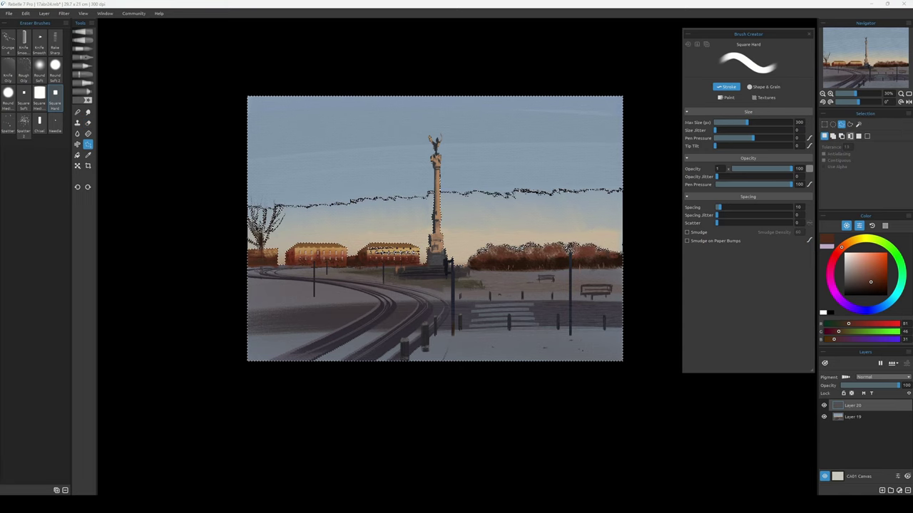
# Refine the building behind the left bare tree and darken the tree's trunk with Round Soft 2 in sampled browns.
pyautogui.press('b')
pyautogui.keyDown('alt'); pyautogui.click(262, 246); pyautogui.keyUp('alt')
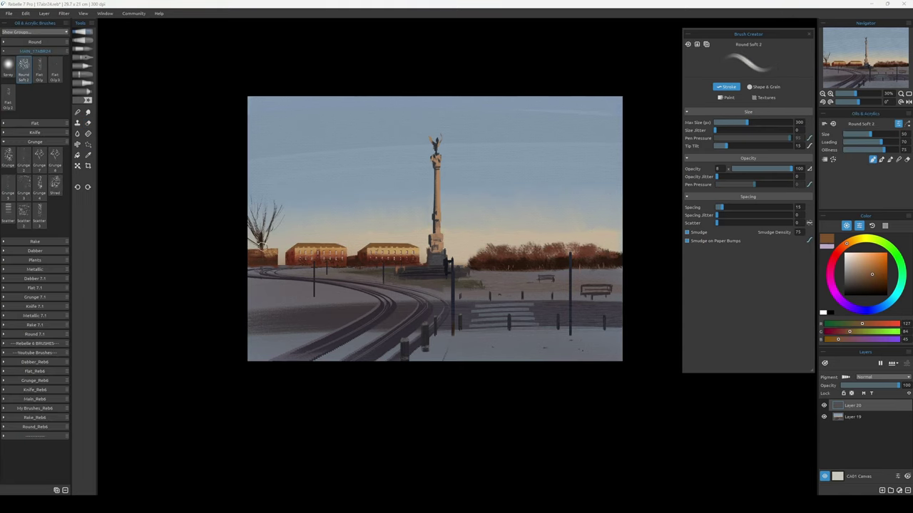
pyautogui.keyDown('alt'); pyautogui.click(259, 241); pyautogui.keyUp('alt')
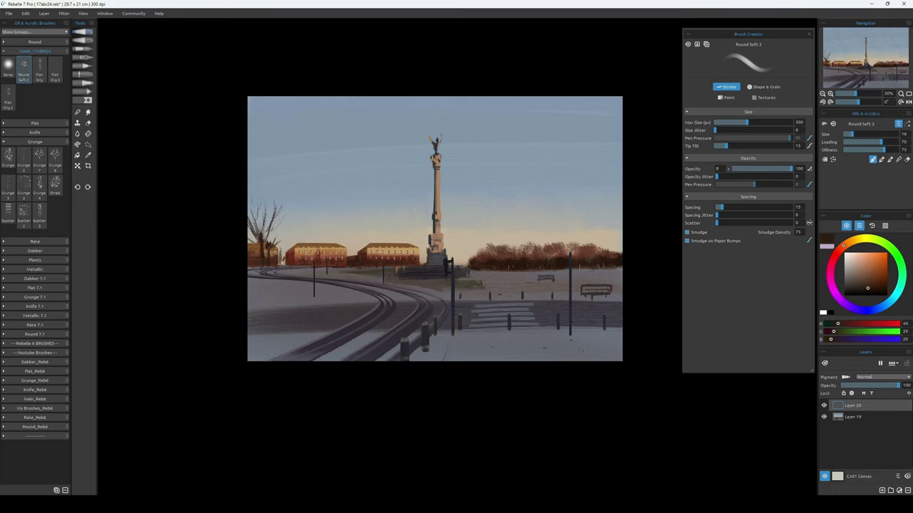
pyautogui.press('[')
# Paint a second bare tree with thin dark brown branches at the painting's right edge with Flat Oily, undoing stray strokes.
pyautogui.click(39, 69)
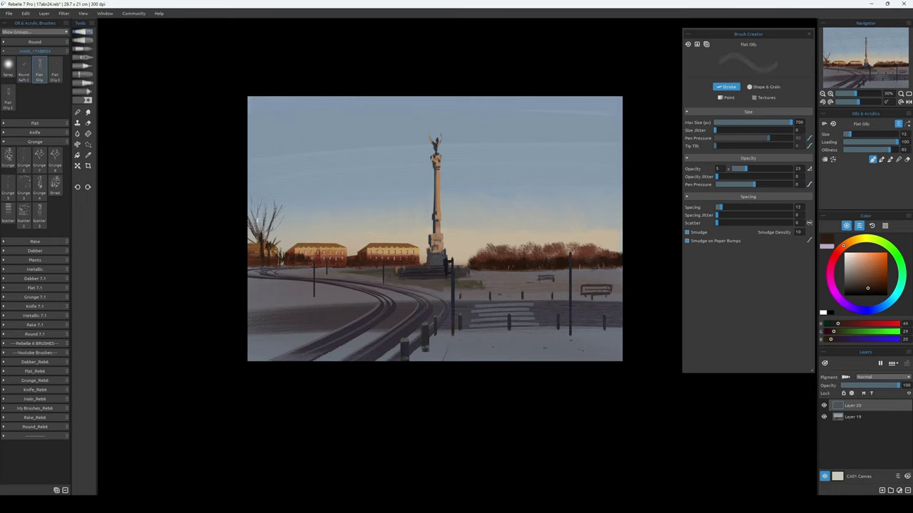
pyautogui.hotkey('ctrl', 'z')
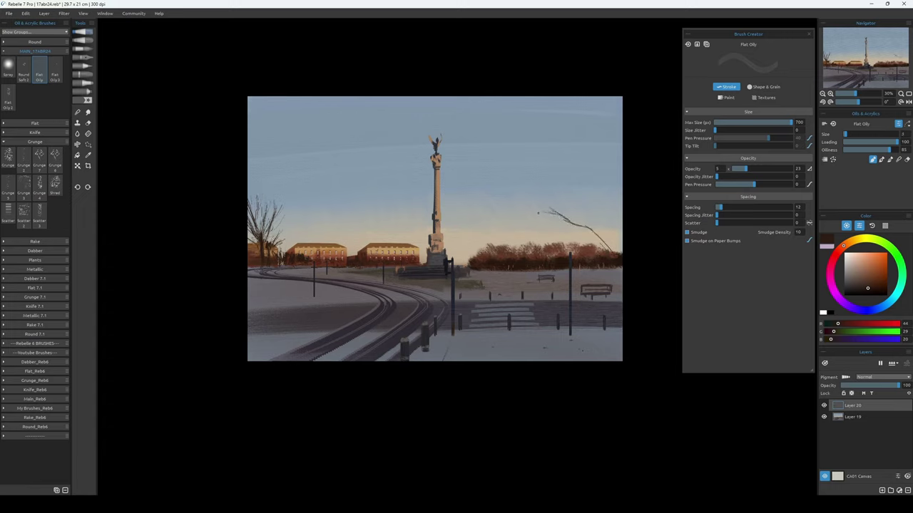
pyautogui.hotkey('ctrl', 'z')
pyautogui.moveTo(610, 250); pyautogui.dragTo(574, 179)
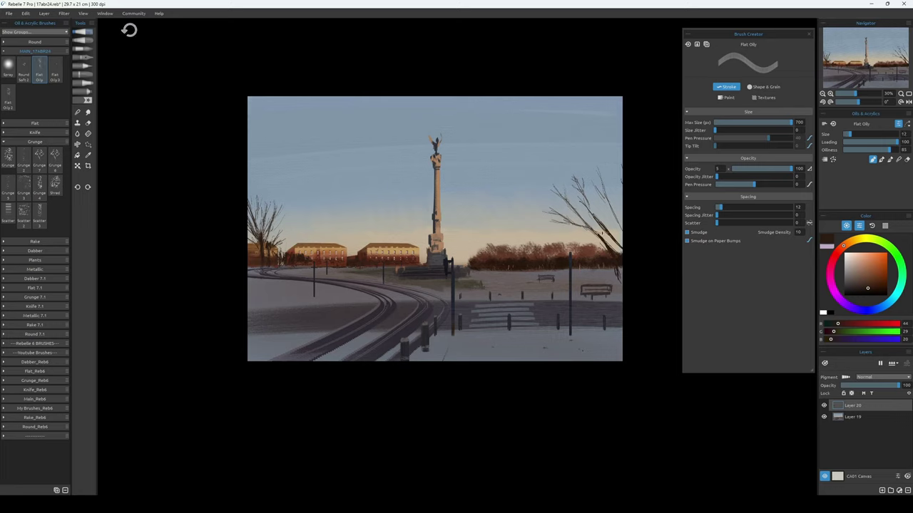
pyautogui.press('e')
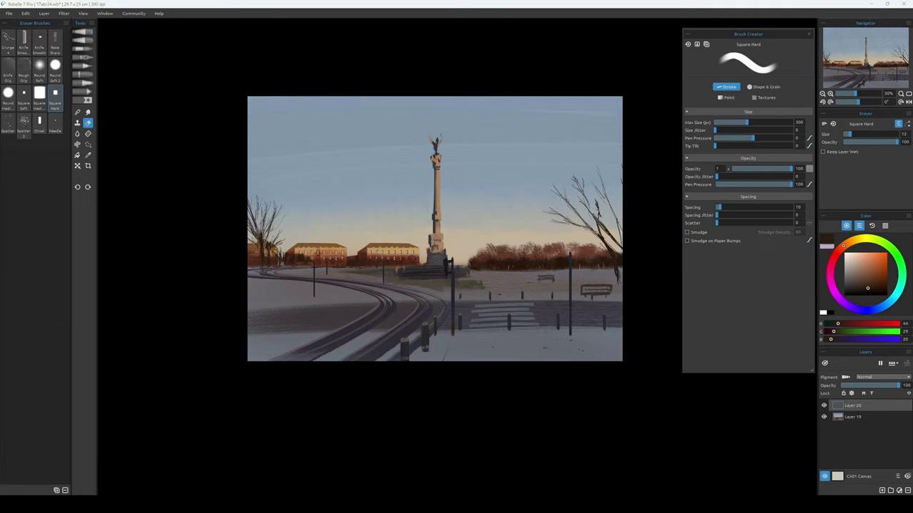
pyautogui.press('b')
pyautogui.press('e')
pyautogui.press('b')
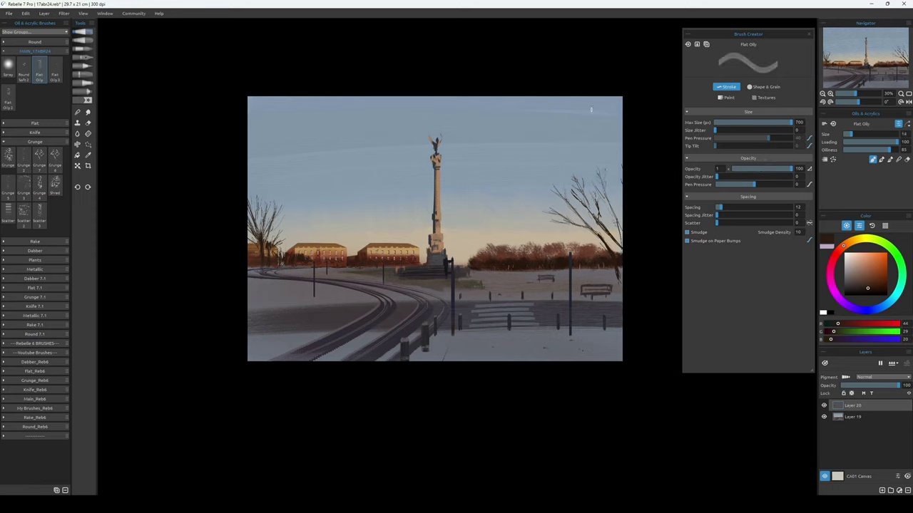
# Paint thick dark branches with fine twigs hanging into the sky from the painting's upper right corner with Flat Oily.
pyautogui.moveTo(619, 143); pyautogui.dragTo(568, 86)
pyautogui.moveTo(621, 108); pyautogui.dragTo(534, 100)
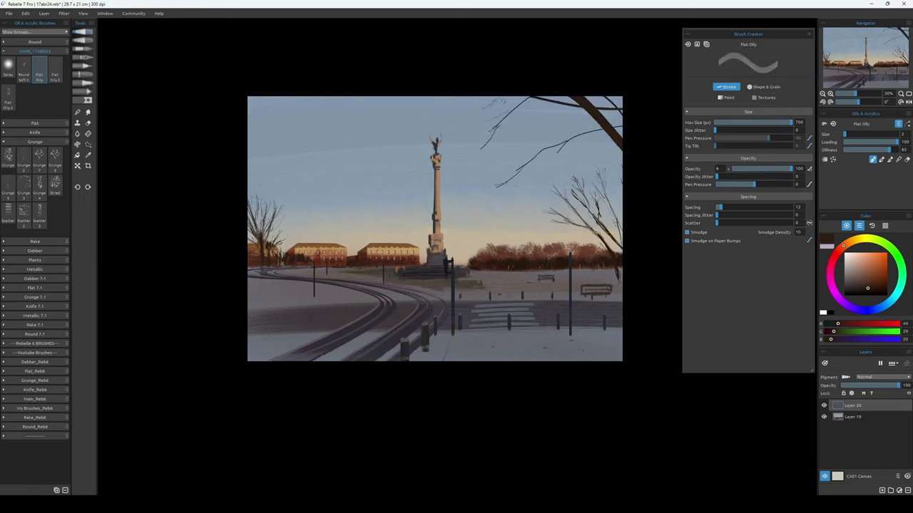
pyautogui.moveTo(510, 158); pyautogui.dragTo(590, 129)
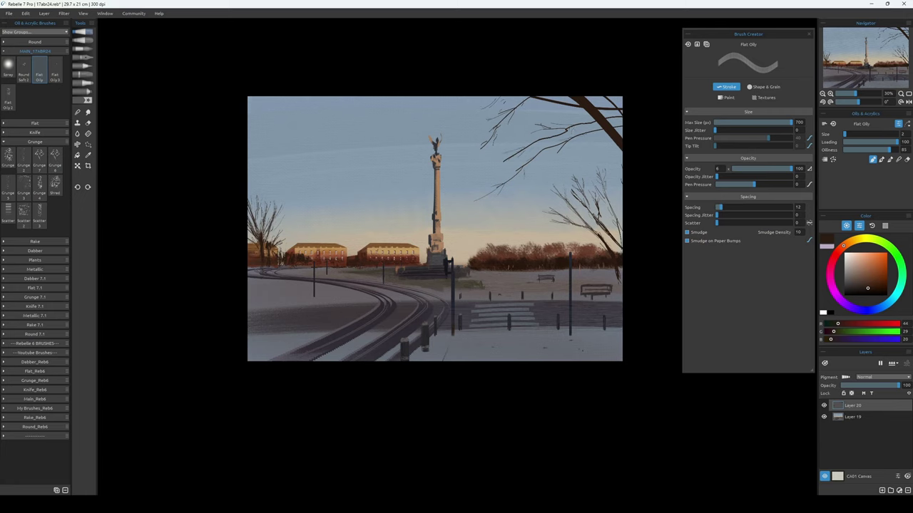
# Deepen the foreground snow and warm the buildings on a new Overlay layer with Spray and Flat Oily, undoing unwanted strokes.
pyautogui.click(8, 68)
pyautogui.click(882, 490)
pyautogui.click(874, 376)
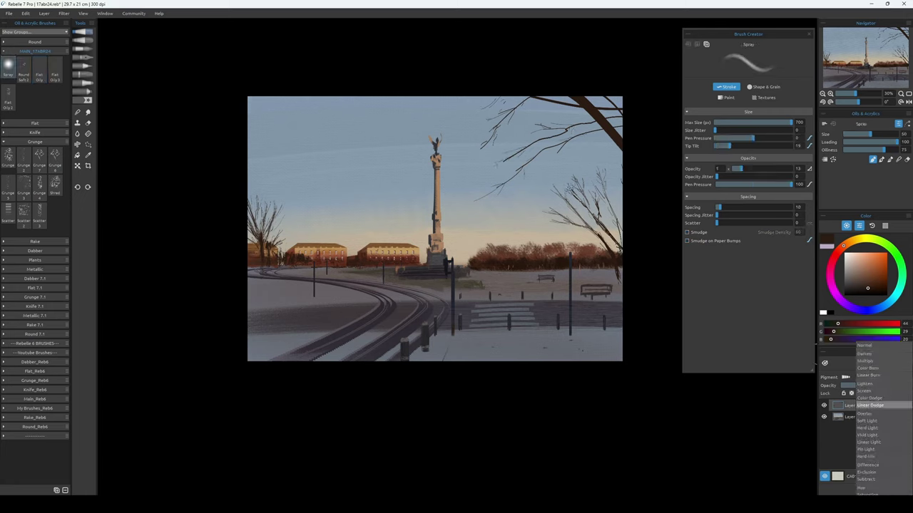
pyautogui.click(874, 385)
pyautogui.keyDown('alt'); pyautogui.click(398, 255); pyautogui.keyUp('alt')
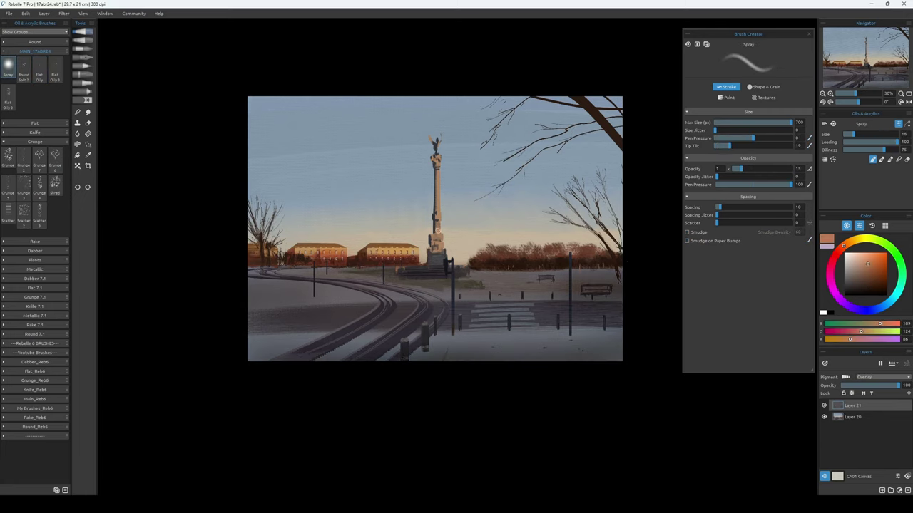
pyautogui.hotkey('ctrl', 'z')
pyautogui.hotkey('ctrl', 'z')
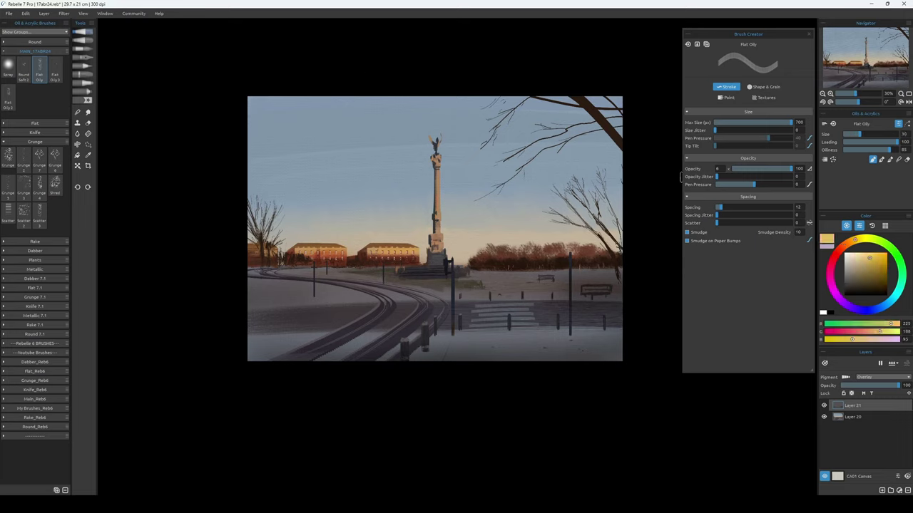
pyautogui.hotkey('ctrl', 'z')
pyautogui.hotkey('ctrl', 'z')
# Brighten the sunlit side of the column on another Overlay layer with Flat Oily in light peach tones, undoing unwanted strokes.
pyautogui.click(875, 377)
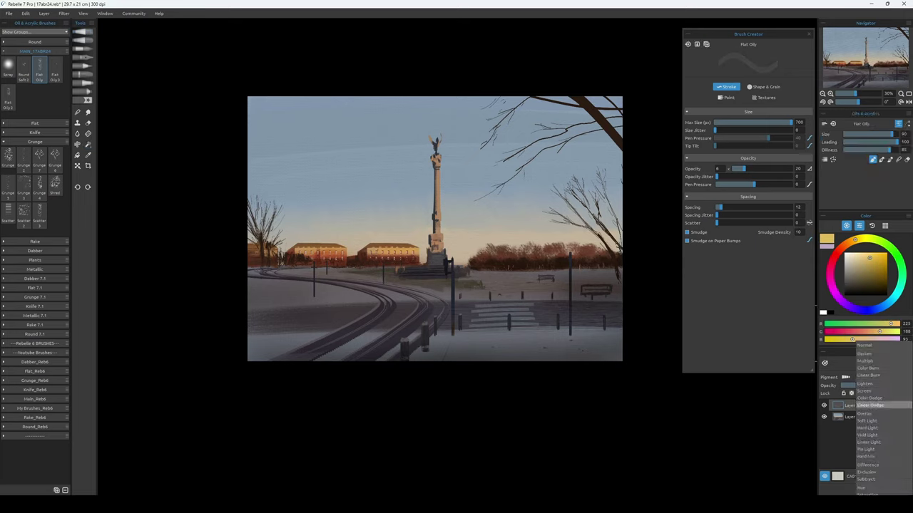
pyautogui.hotkey('ctrl', 'z')
pyautogui.hotkey('ctrl', 'z')
pyautogui.hotkey('ctrl', 'z')
pyautogui.hotkey('ctrl', 'z')
pyautogui.hotkey('ctrl', 'z')
pyautogui.hotkey('ctrl', 'z')
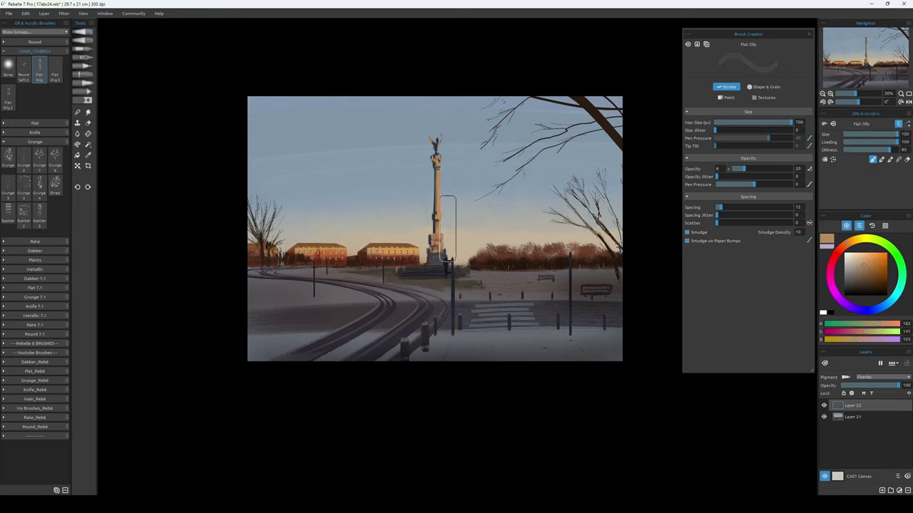
pyautogui.hotkey('ctrl', 'z')
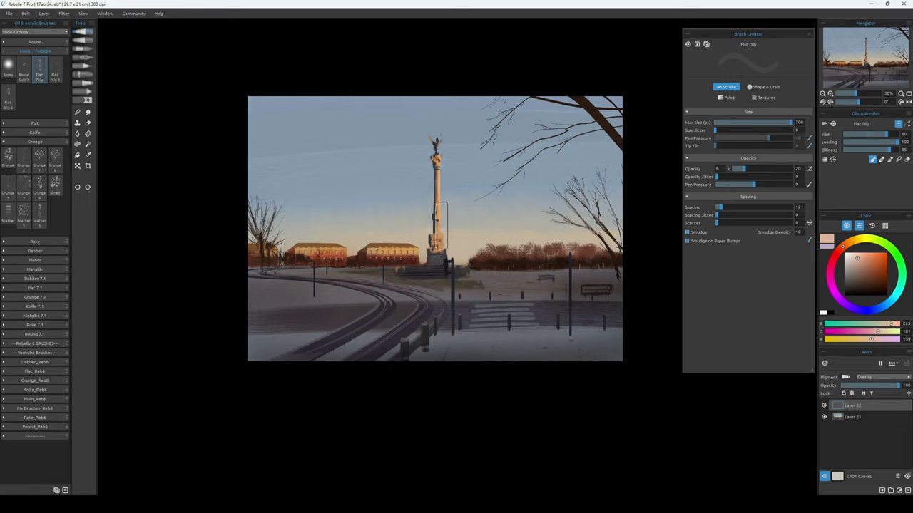
pyautogui.hotkey('ctrl', 'z')
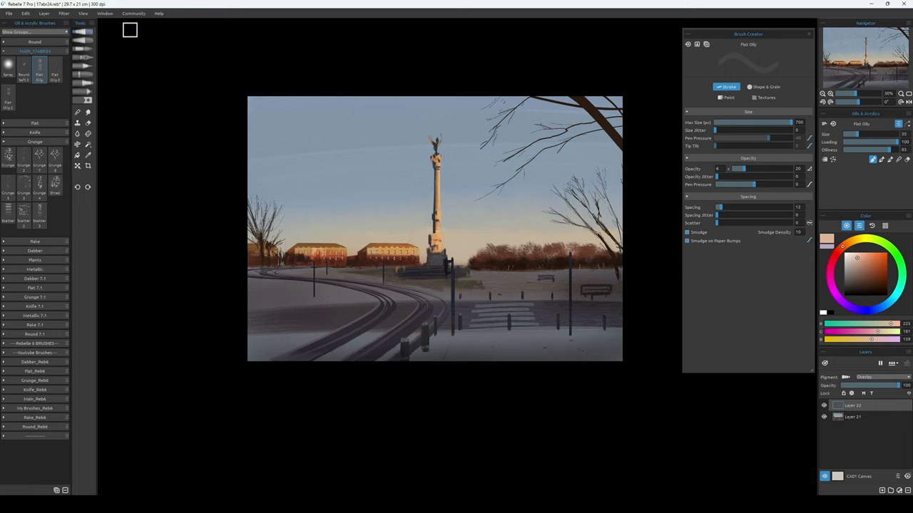
# Paint a thin dark vertical pole in front of the bushes with Flat Oily along a Parallel Lines ruler.
pyautogui.hotkey('ctrl', 'z')
pyautogui.hotkey('ctrl', 'z')
pyautogui.hotkey('ctrl', 'z')
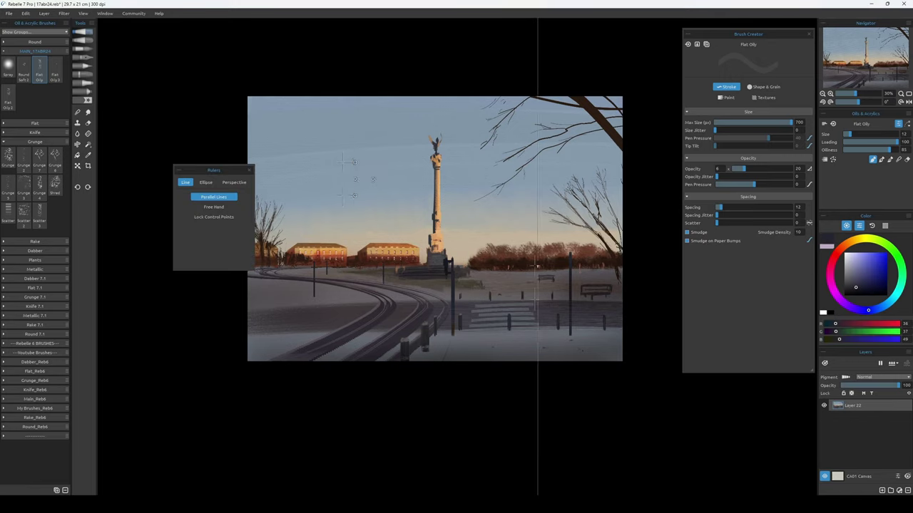
pyautogui.hotkey('ctrl', 'z')
pyautogui.hotkey('ctrl', 'z')
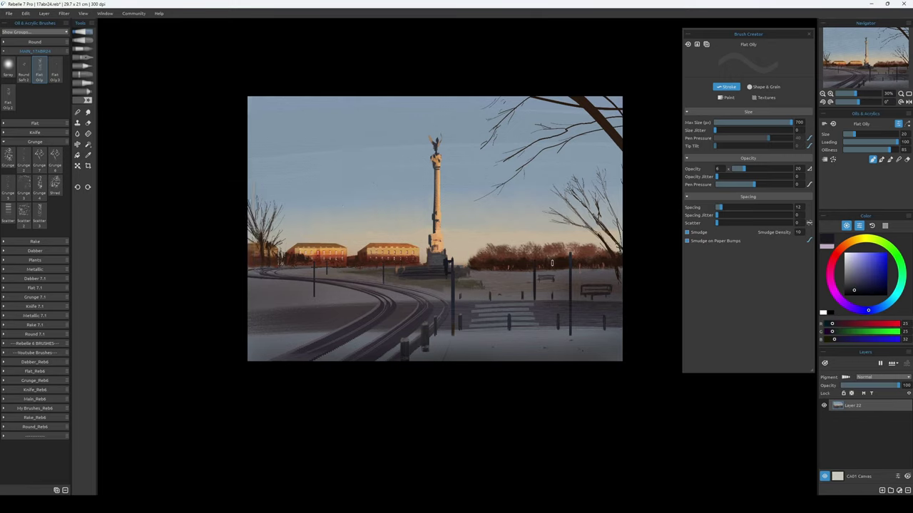
pyautogui.hotkey('ctrl', 'z')
# Shorten the Flat Oily brush shape with Scale Y 51 and paint a red traffic light on the new pole.
pyautogui.click(764, 86)
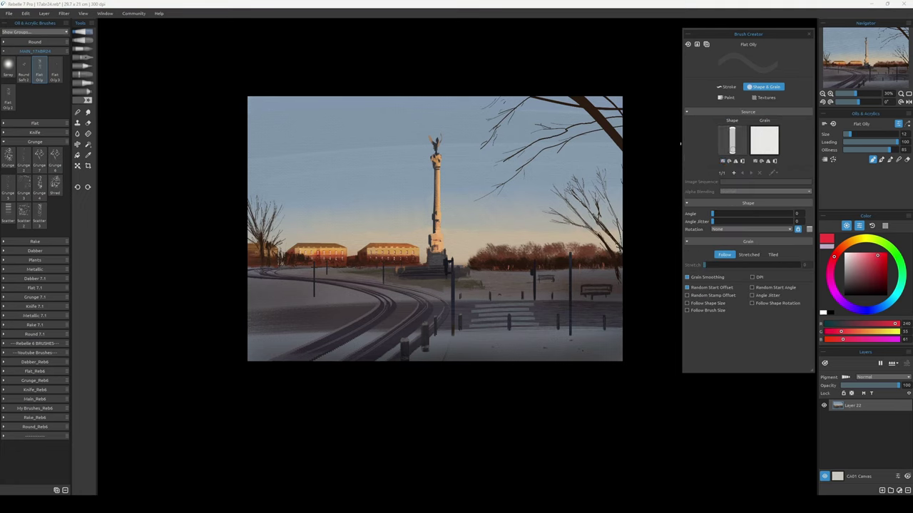
pyautogui.click(731, 141)
pyautogui.hotkey('ctrl', 'z')
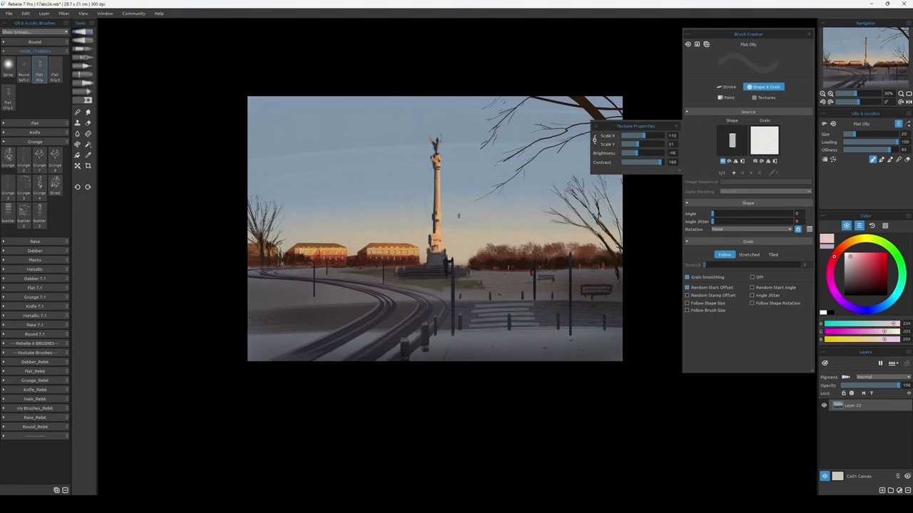
pyautogui.hotkey('ctrl', 'z')
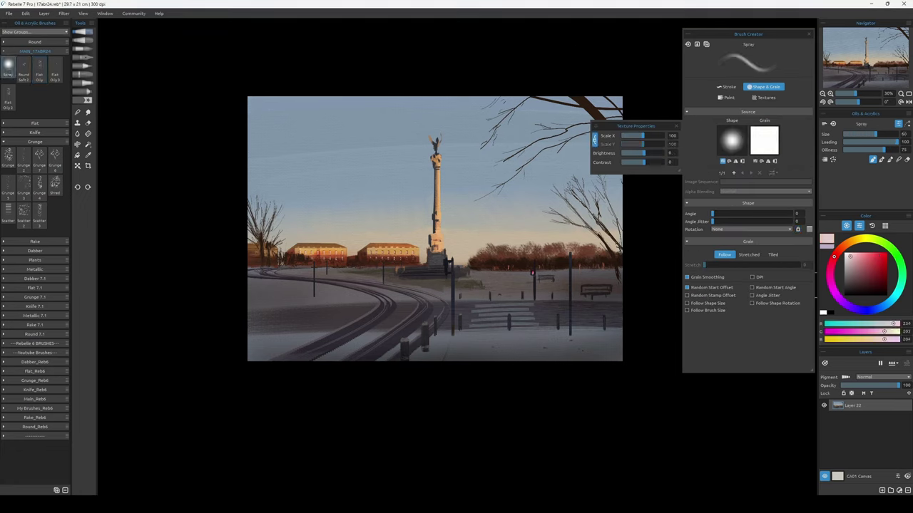
# Darken the sky and ground with a colour-adjusted copy of the layer, painting its mask in black, and merge it.
pyautogui.hotkey('ctrl', 'u')
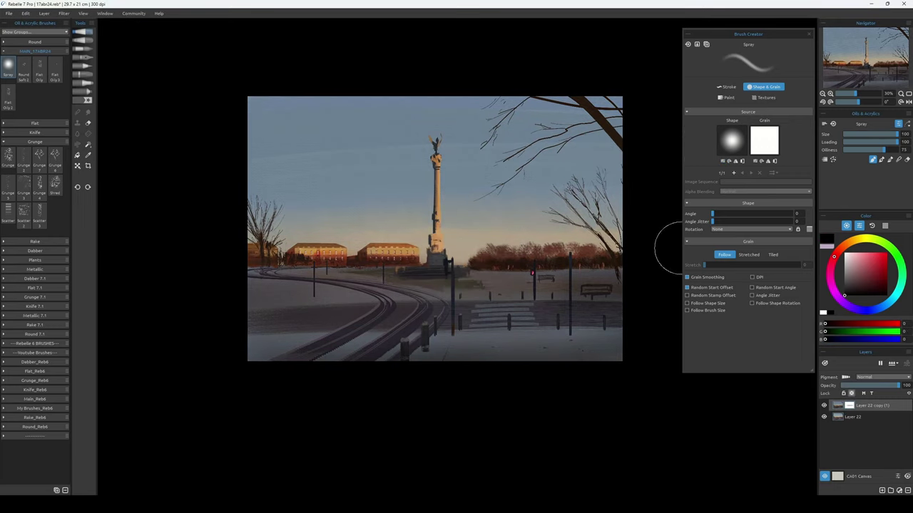
pyautogui.hotkey('ctrl', 'z')
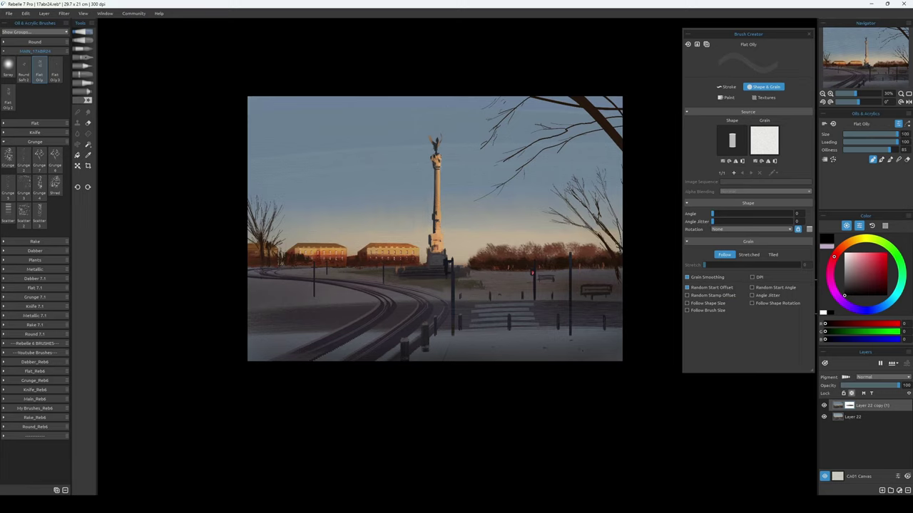
pyautogui.hotkey('ctrl', 'z')
pyautogui.hotkey('ctrl', 'y')
pyautogui.hotkey('ctrl', 'y')
pyautogui.hotkey('ctrl', 'y')
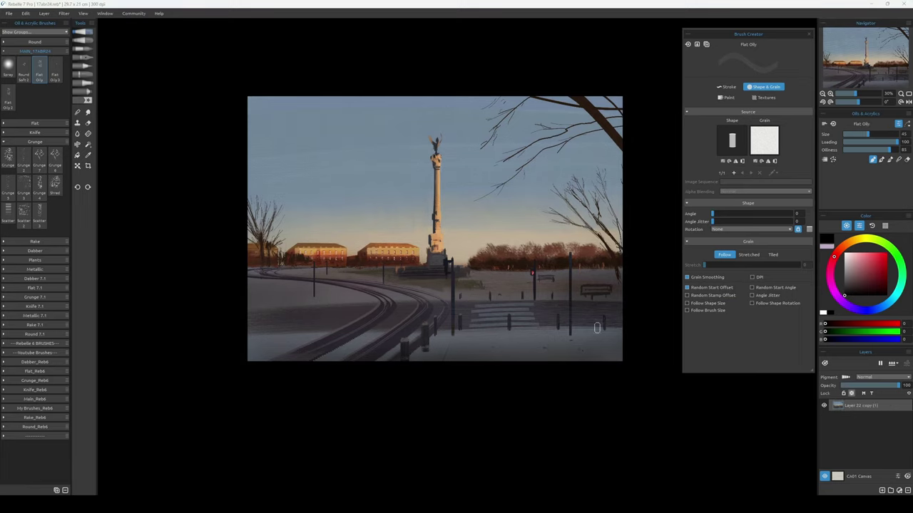
# Darken the upper sky with broad black Spray strokes on a new reduced-opacity Overlay layer and merge it.
pyautogui.moveTo(676, 76)
pyautogui.mouseDown()
pyautogui.moveTo(241, 95)
pyautogui.moveTo(234, 160)
pyautogui.moveTo(621, 107)
pyautogui.moveTo(237, 175)
pyautogui.moveTo(107, 84)
pyautogui.mouseUp()
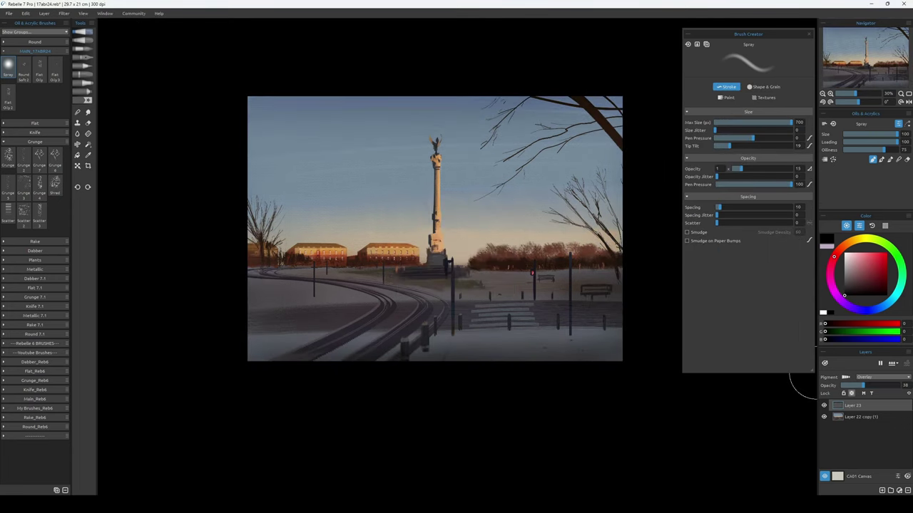
pyautogui.hotkey('ctrl', 'z')
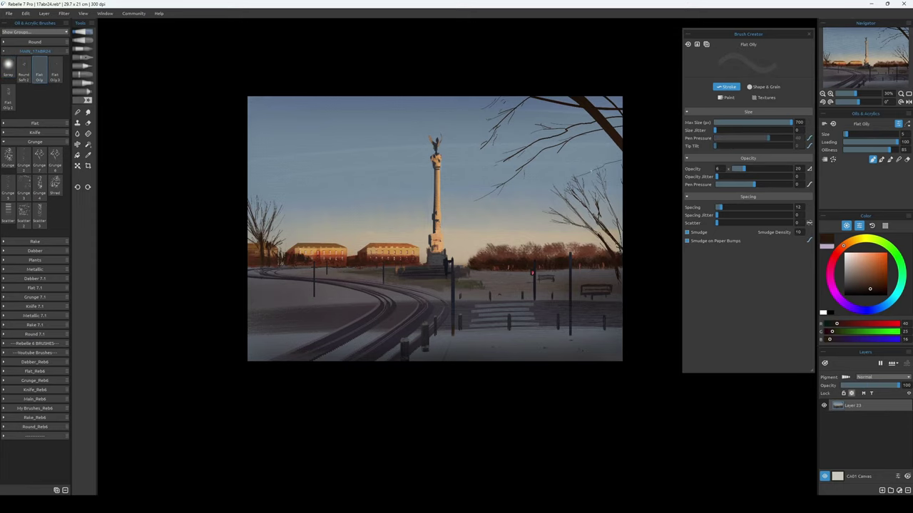
# Build up the right bare tree in dark brown with Round Soft 2, Rake Sharp and Flat Oily, undoing unwanted strokes.
pyautogui.click(23, 70)
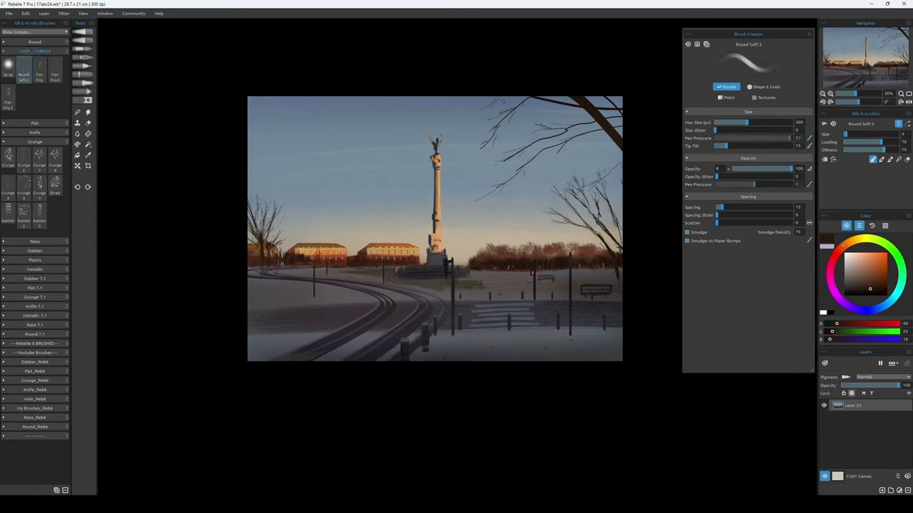
pyautogui.hotkey('ctrl', 'z')
pyautogui.hotkey('ctrl', 'z')
pyautogui.hotkey('ctrl', 'z')
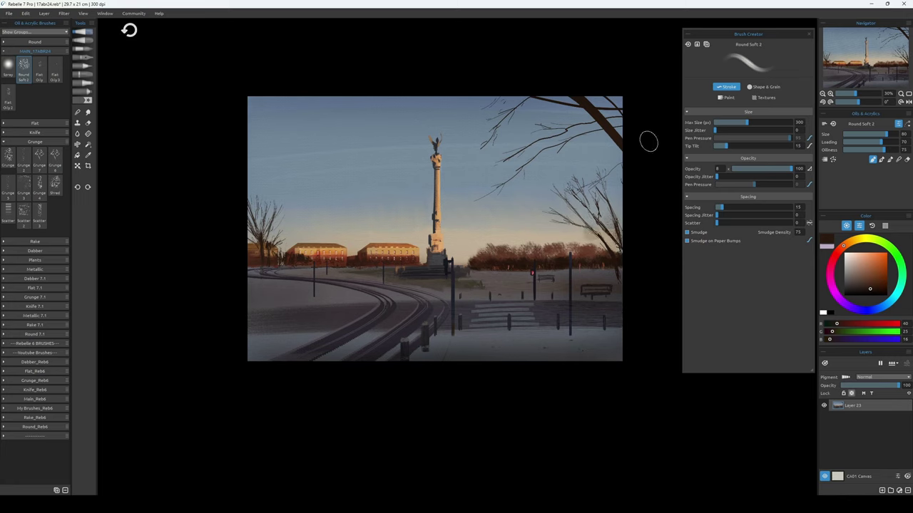
pyautogui.hotkey('ctrl', 'z')
pyautogui.hotkey('ctrl', 'z')
pyautogui.hotkey('ctrl', 'z')
pyautogui.hotkey('ctrl', 'z')
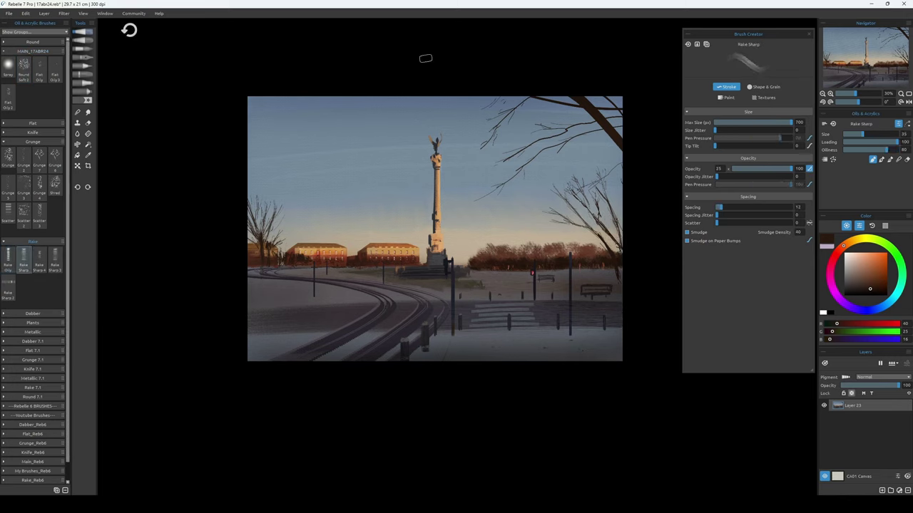
pyautogui.hotkey('ctrl', 'z')
pyautogui.hotkey('ctrl', 'z')
pyautogui.hotkey('ctrl', 'z')
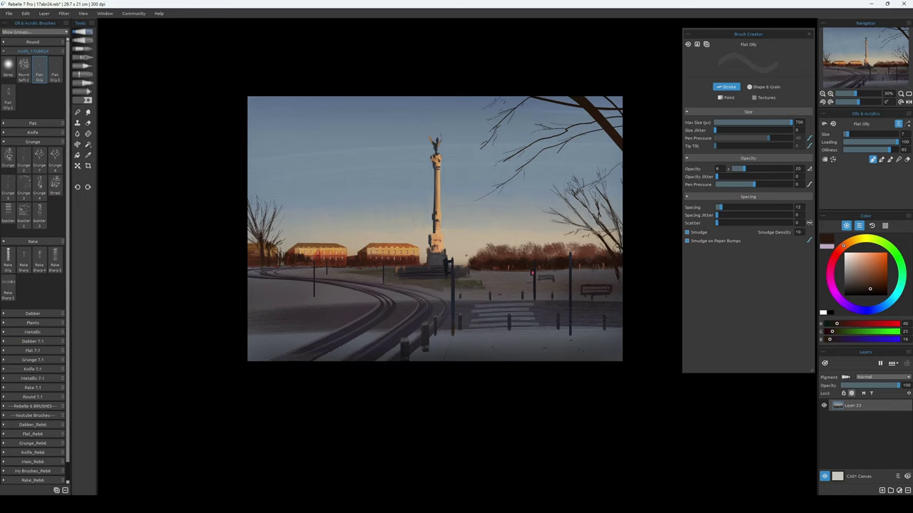
# Sample a dark brown and a dark blue-grey from the painting for small Flat Oily touches.
pyautogui.keyDown('alt'); pyautogui.click(363, 245); pyautogui.keyUp('alt')
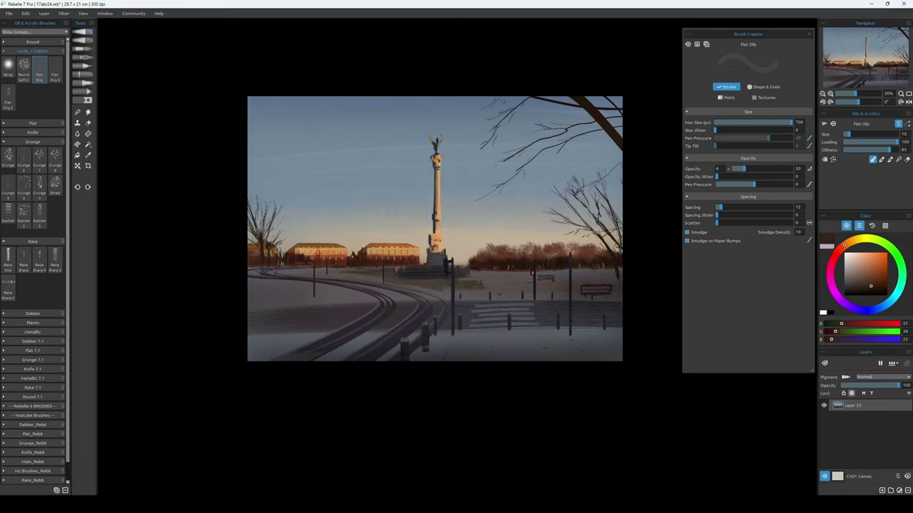
pyautogui.keyDown('alt'); pyautogui.click(421, 206); pyautogui.keyUp('alt')
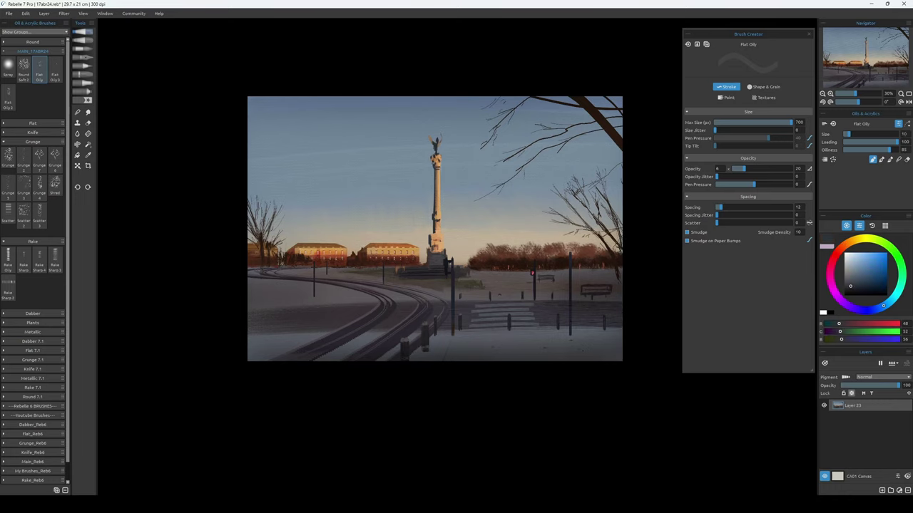